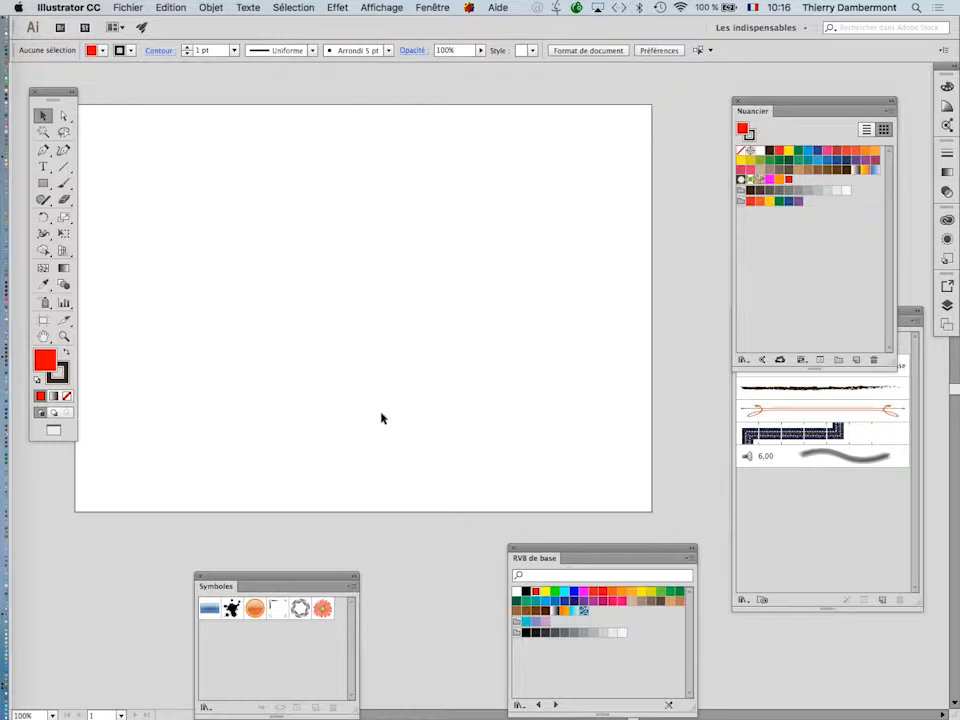
- Cycle through the screen modes back to full screen with the menu bar, and centre the artboard between the panels
key(f)
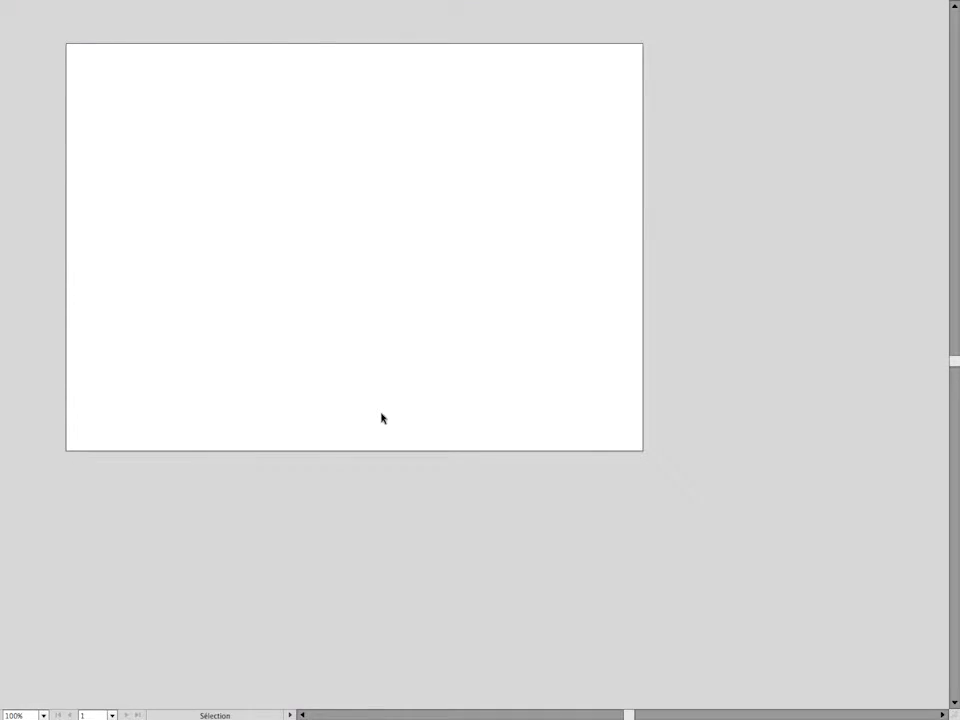
key(f)
key(f)
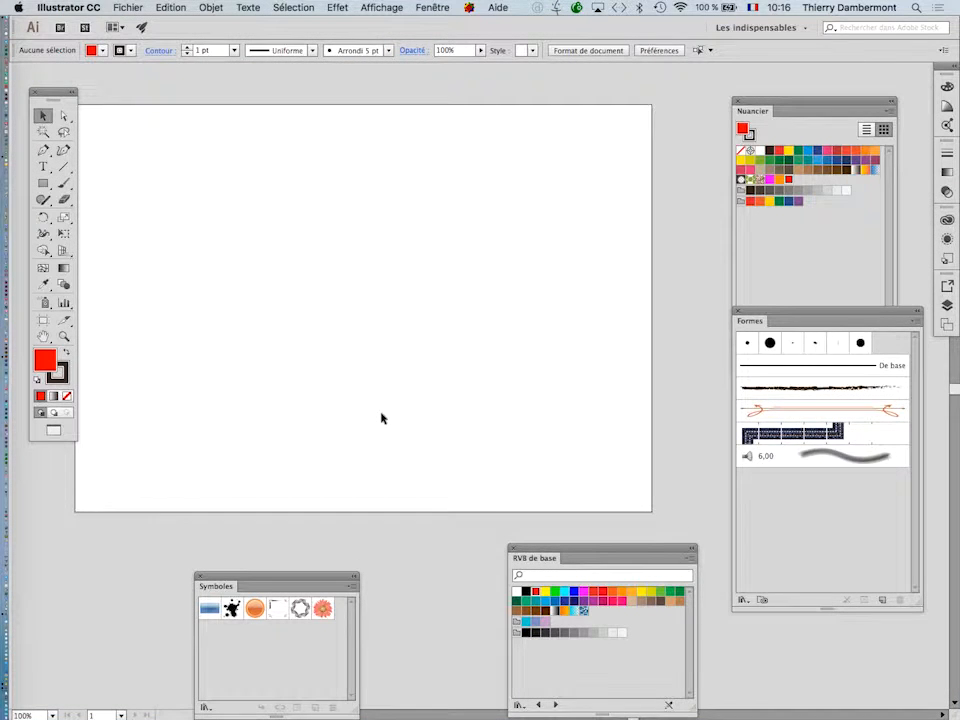
key(f)
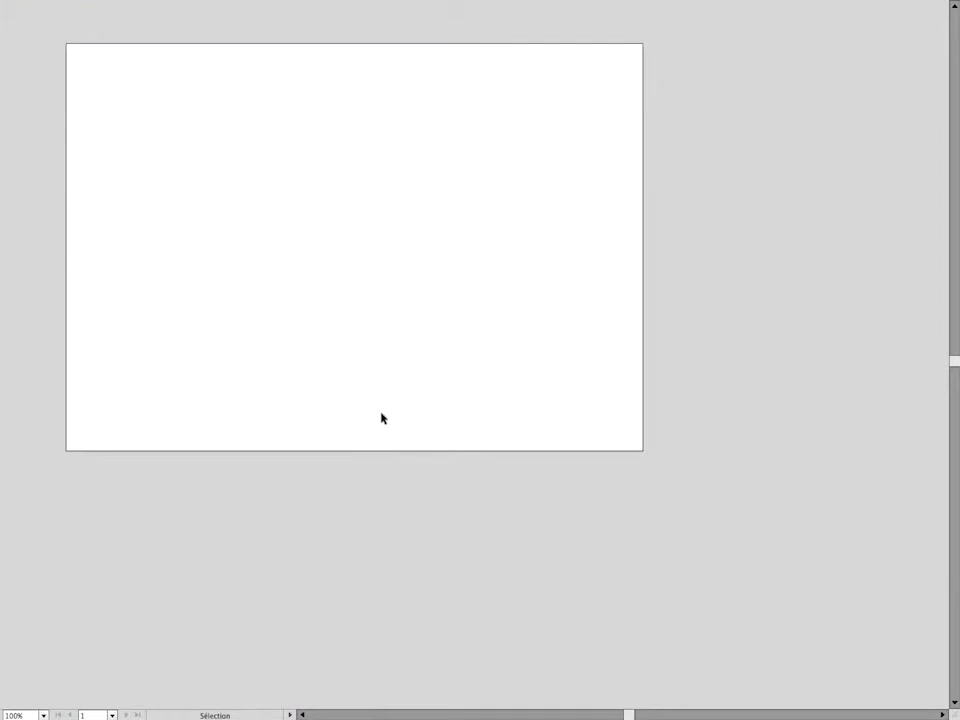
key(f)
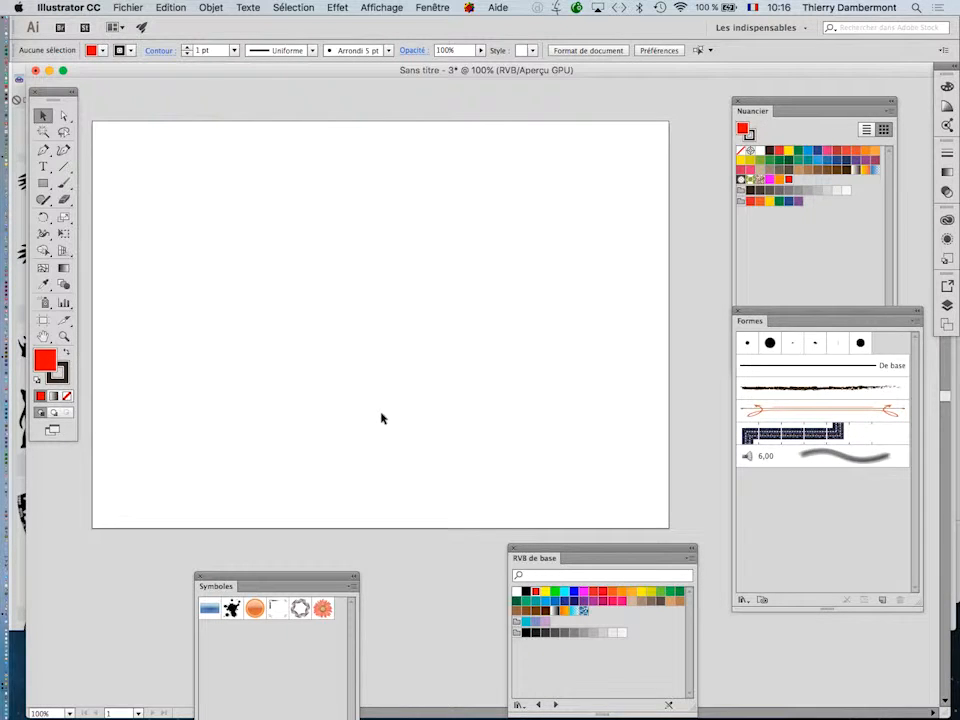
key(f)
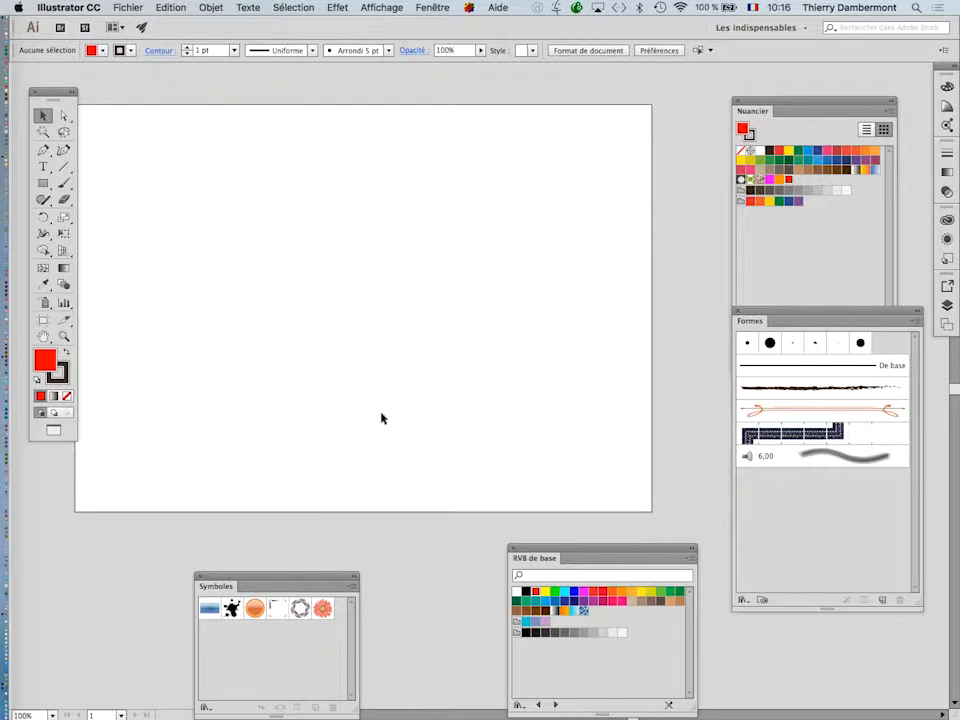
drag(381, 414, 394, 313)
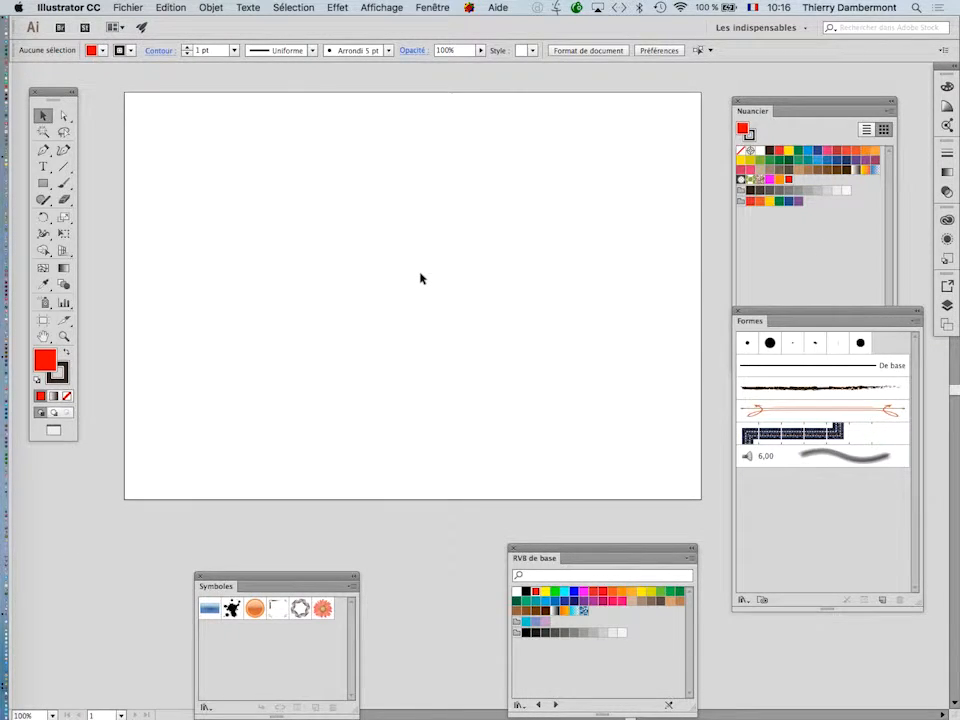
scroll(420, 278, up, 2)
scroll(420, 278, down, 3)
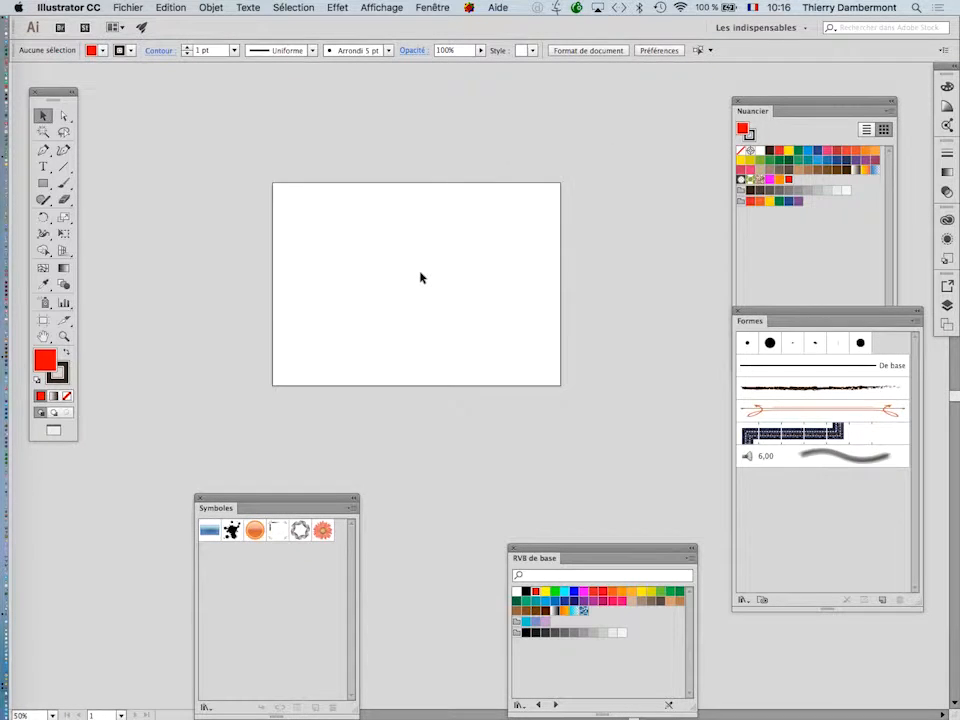
scroll(420, 278, up, 2)
- Shorten the Symboles panel and move it to the empty area below the artboard's lower-left corner
drag(316, 499, 250, 385)
drag(289, 593, 293, 457)
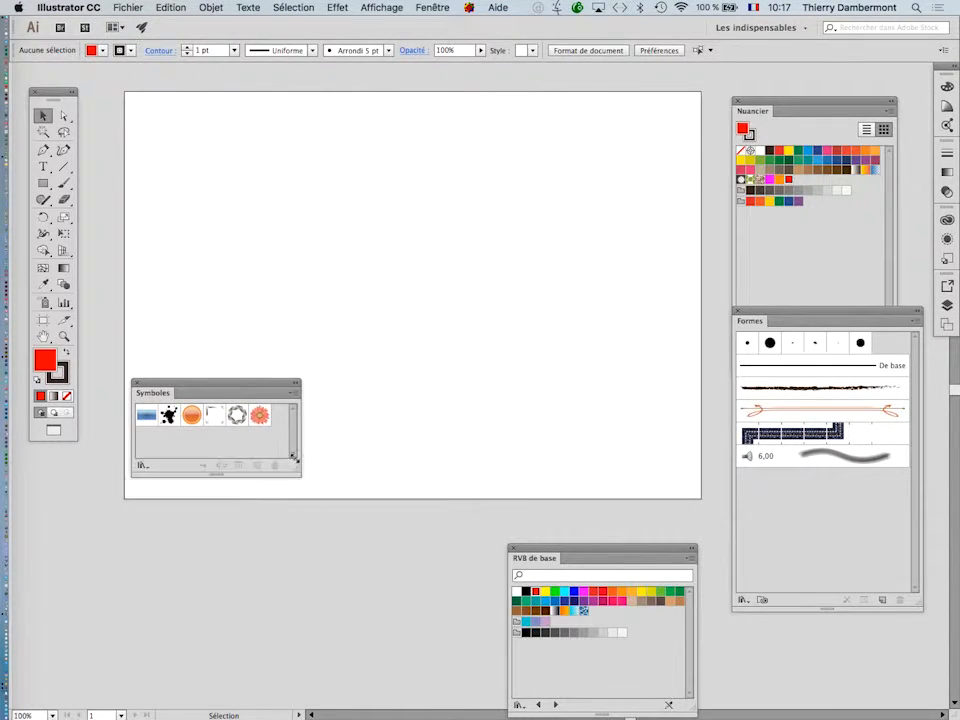
drag(264, 386, 172, 552)
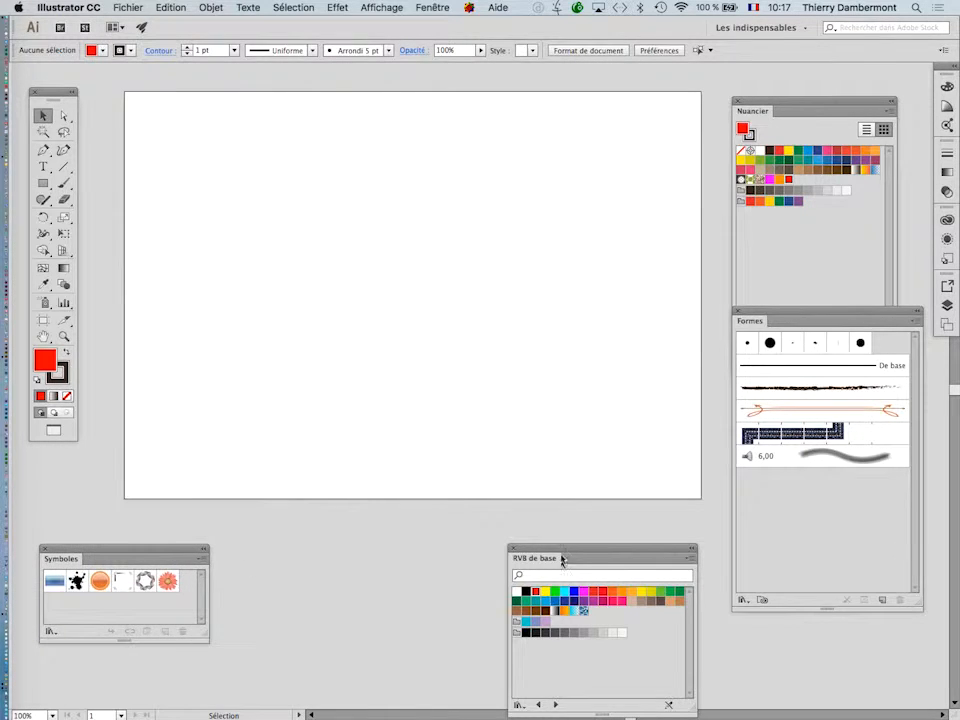
- Place the RVB de base panel below the artboard, and move and shorten the Nuancier panel so it clears the Formes panel
drag(562, 559, 412, 446)
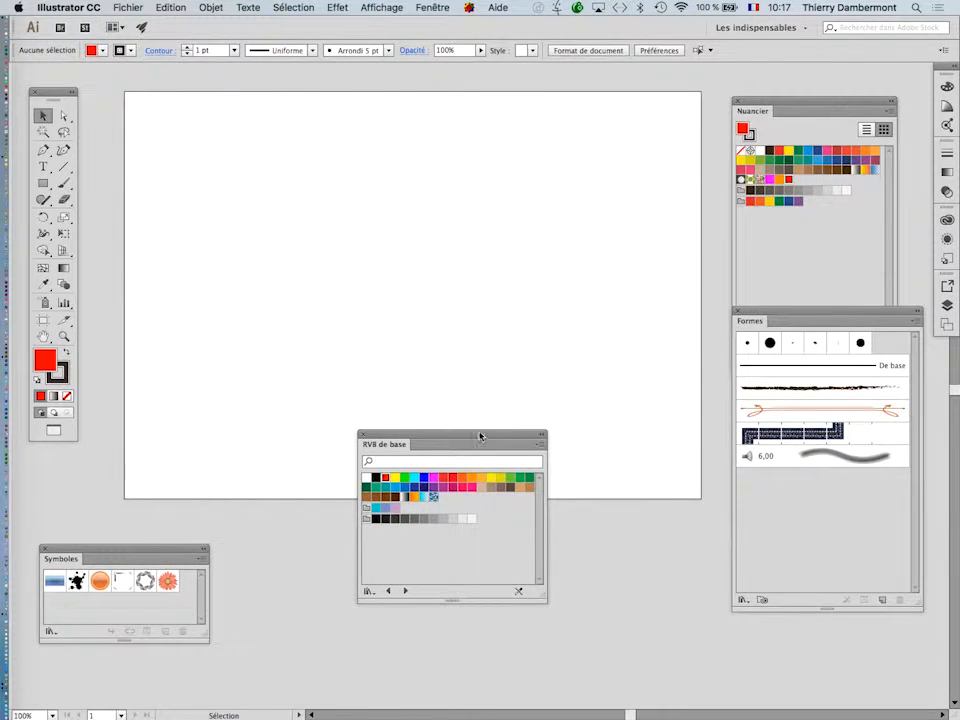
drag(480, 436, 574, 541)
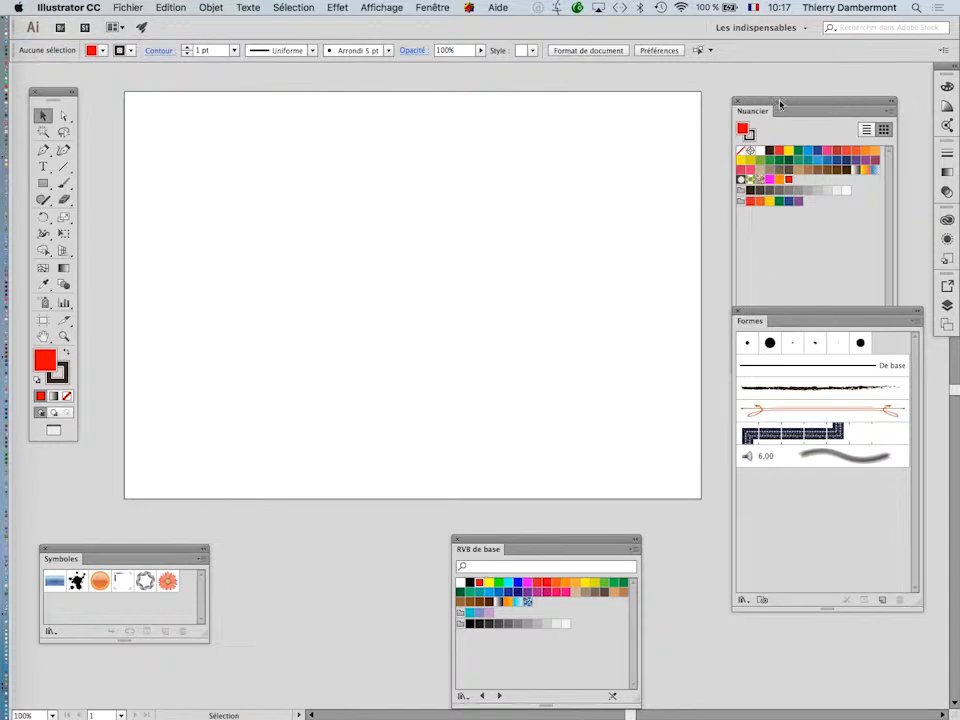
drag(780, 103, 772, 89)
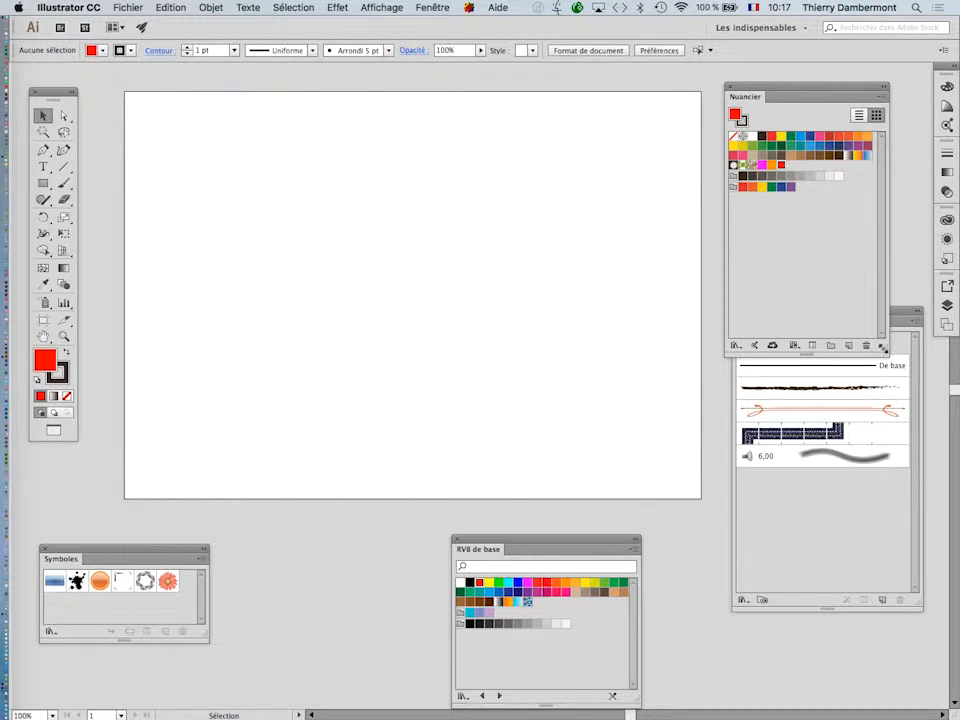
drag(882, 347, 883, 256)
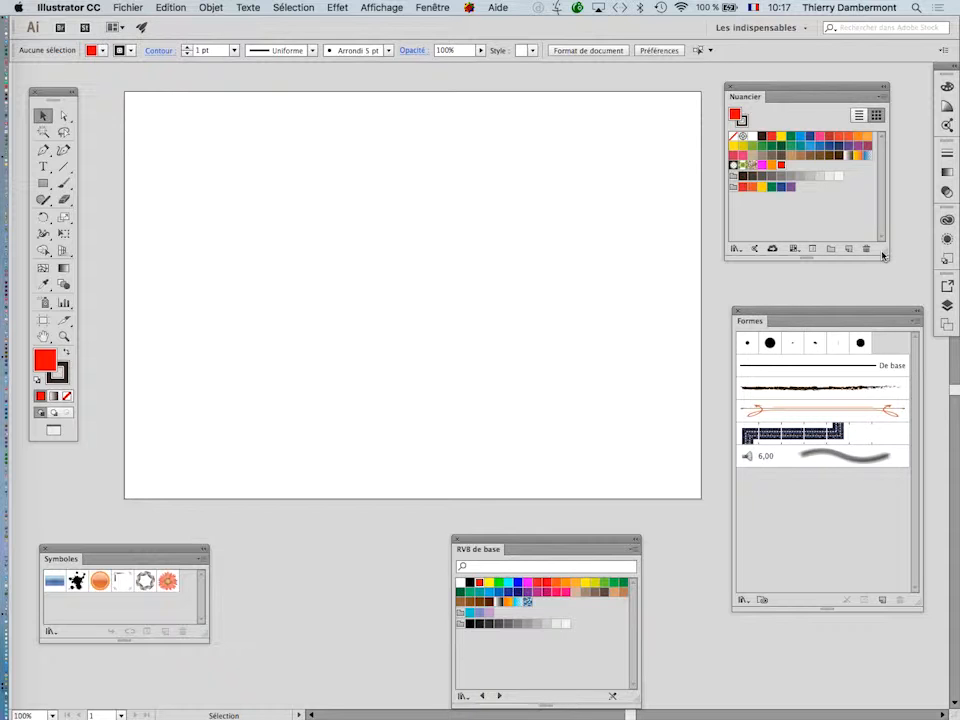
- Import monkey.jpg as a linked image and place it large in the middle of the artboard
click(118, 7)
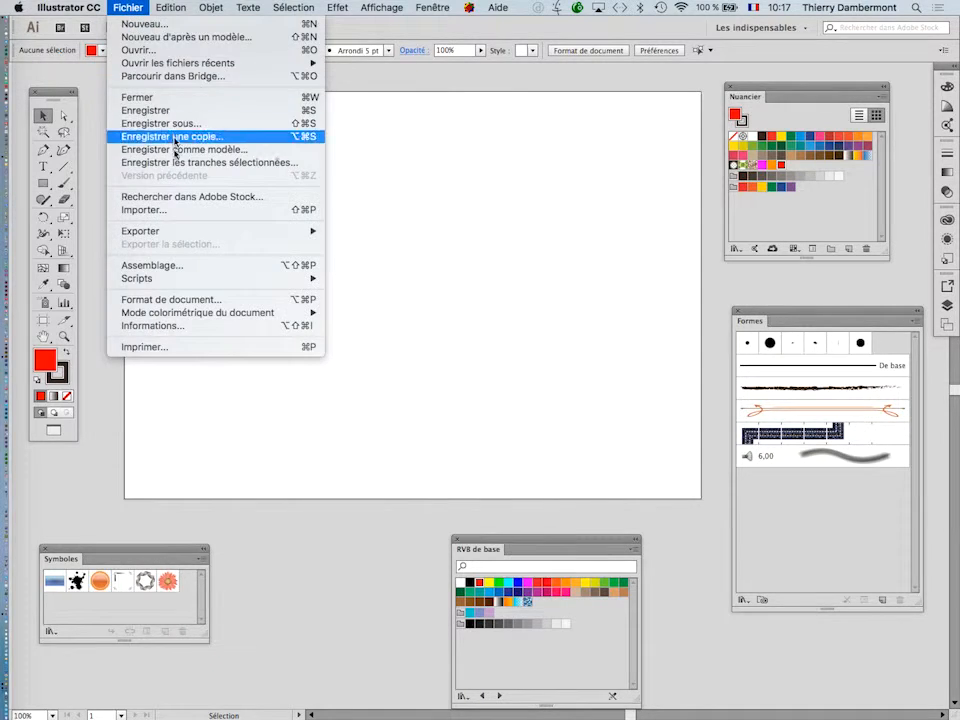
click(178, 209)
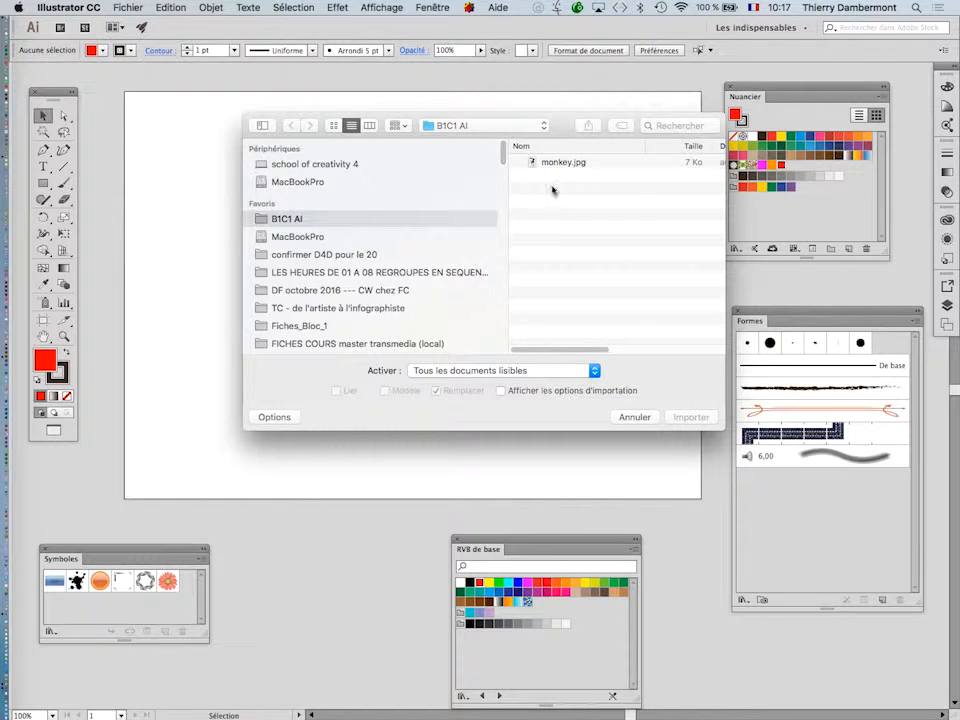
click(560, 163)
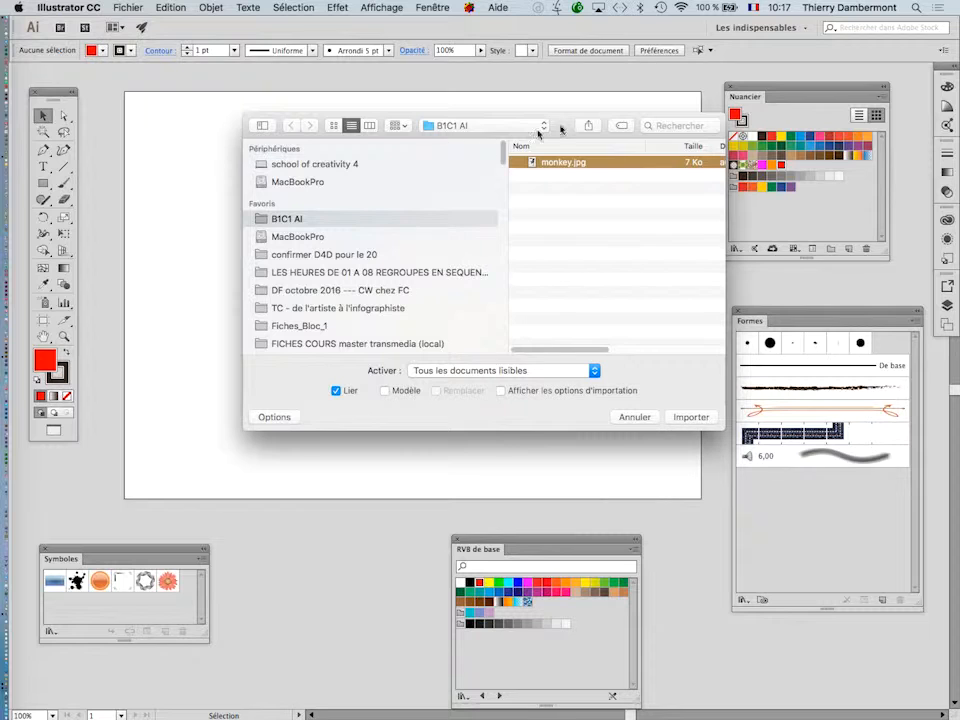
mouse_move(564, 126)
mouse_down()
mouse_move(502, 203)
mouse_move(549, 164)
mouse_move(551, 141)
mouse_up()
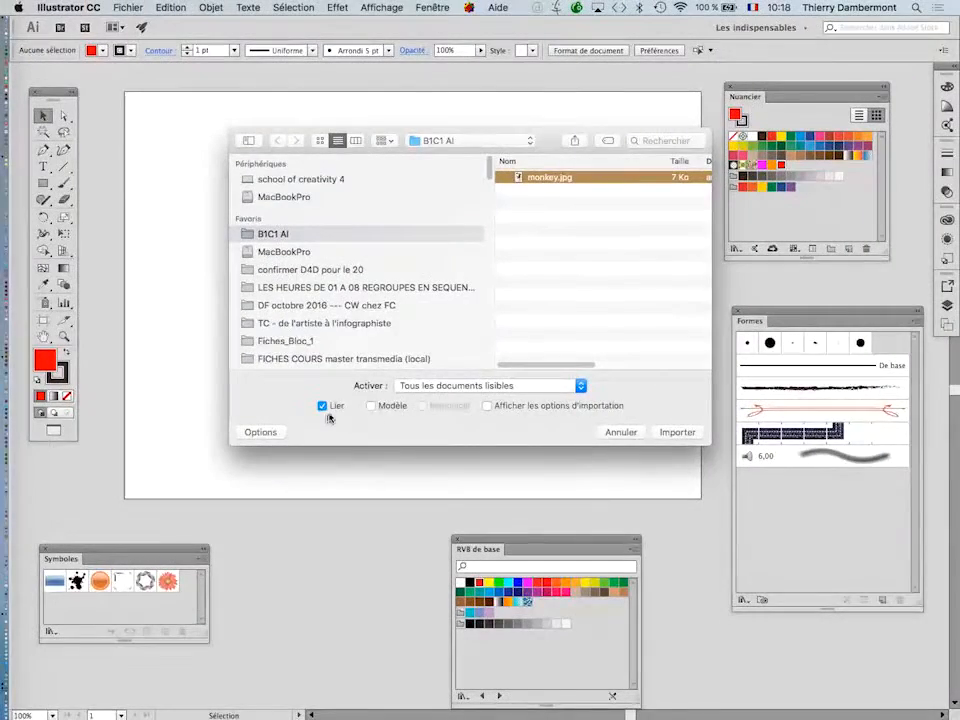
click(677, 432)
drag(175, 113, 520, 459)
drag(334, 273, 478, 272)
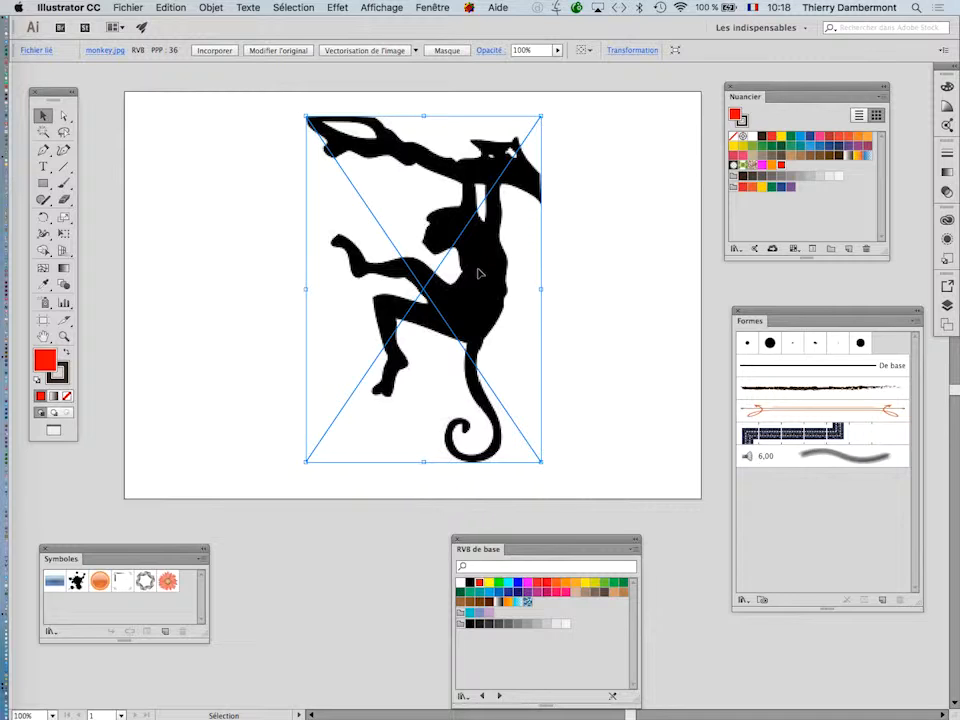
- Hide the artboards and view the full extent of the canvas around the monkey image at 3.13% zoom
click(378, 7)
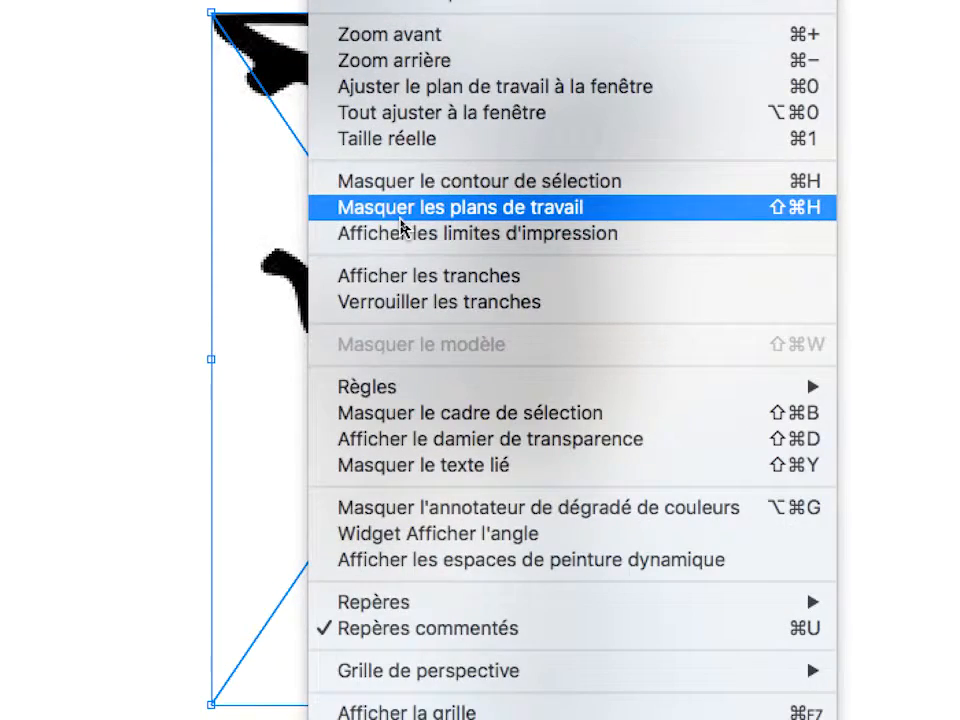
click(400, 219)
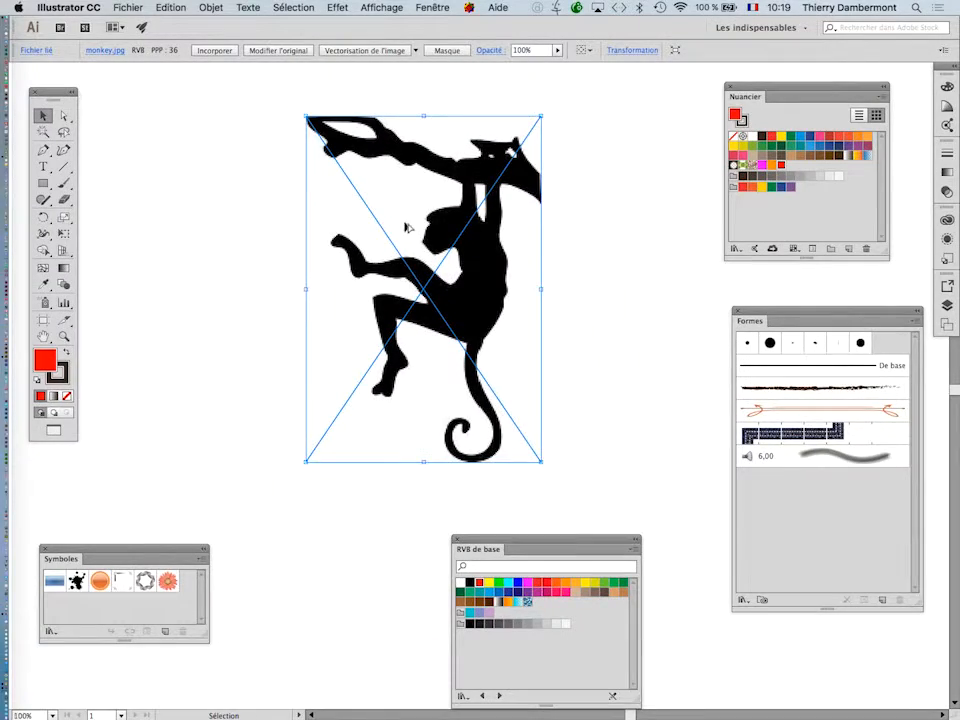
scroll(401, 224, down, 6)
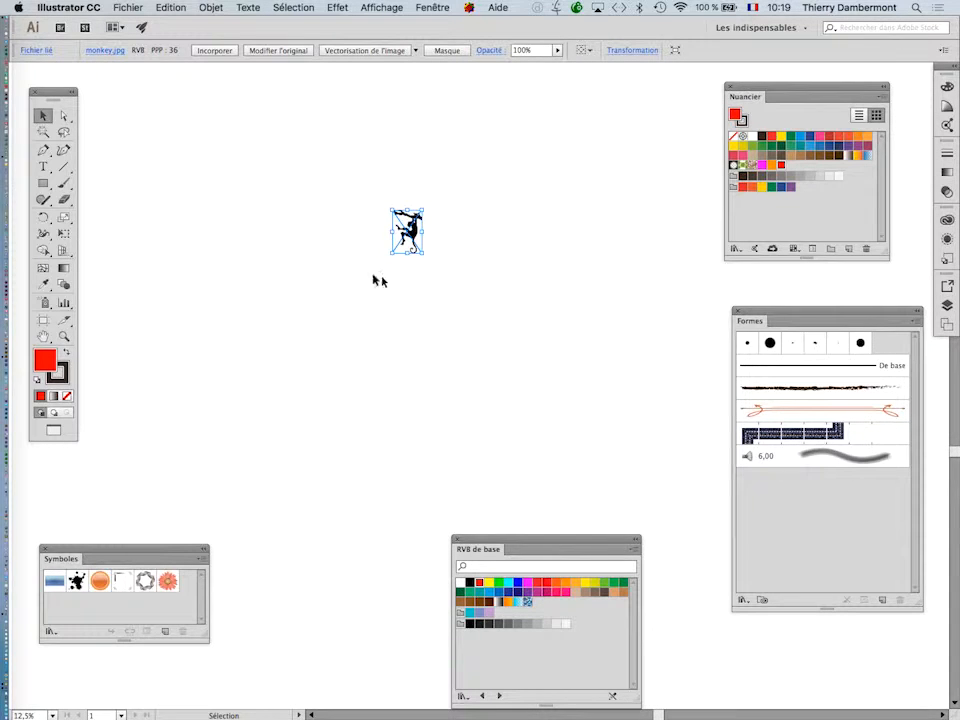
scroll(386, 337, down, 1)
scroll(491, 320, up, 1)
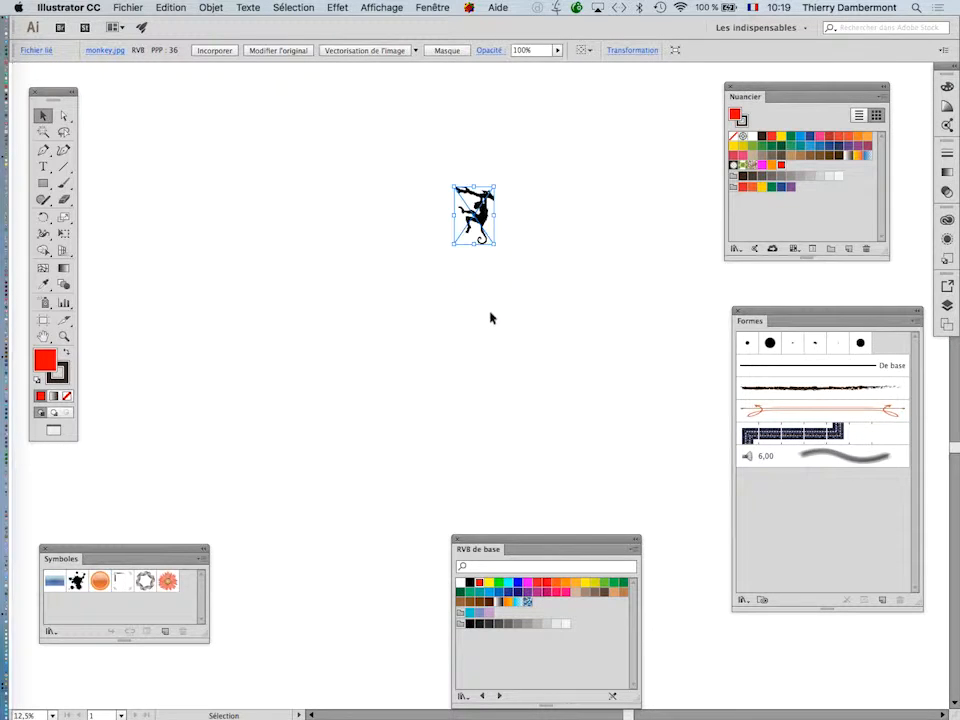
scroll(486, 268, up, 3)
scroll(486, 268, right, 2)
scroll(458, 360, down, 5)
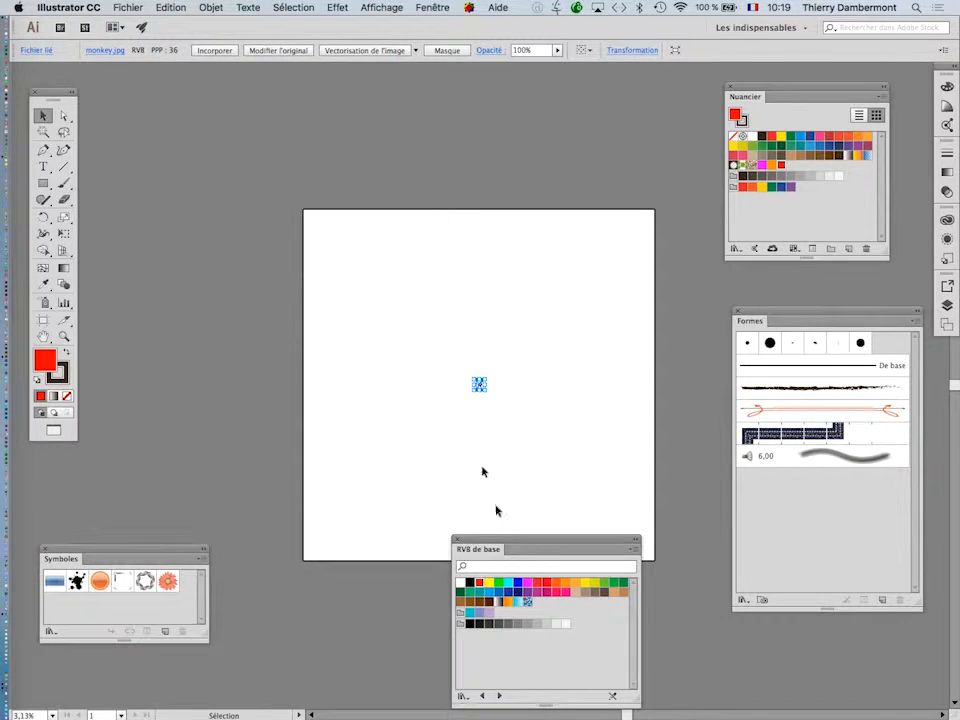
- Move the RVB de base panel clear of the canvas and delete the monkey image
drag(499, 544, 709, 616)
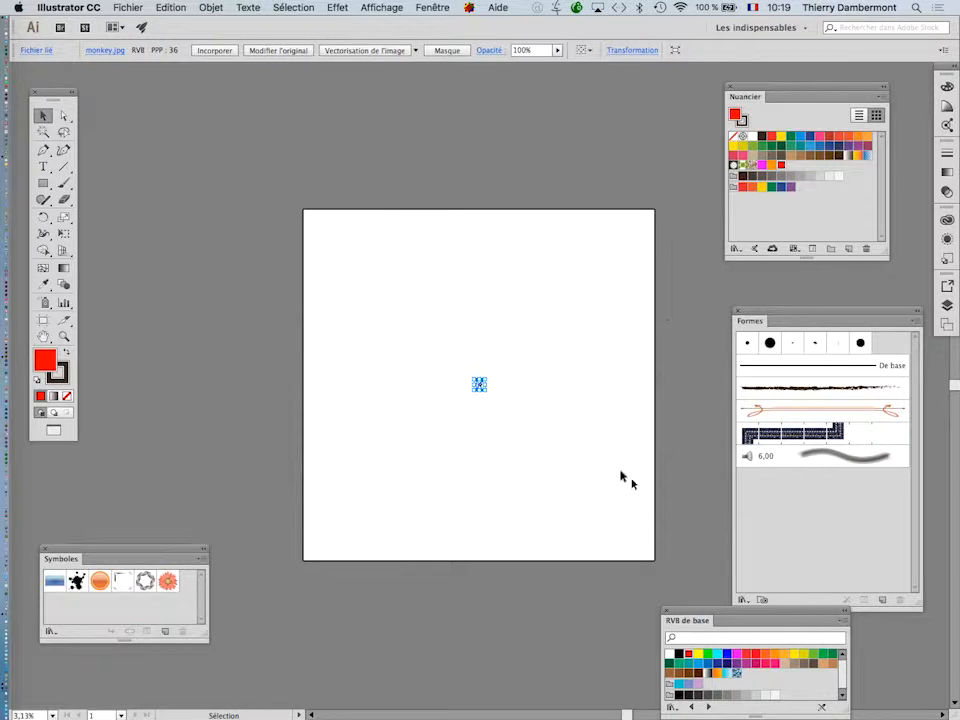
scroll(493, 384, up, 6)
scroll(493, 388, up, 3)
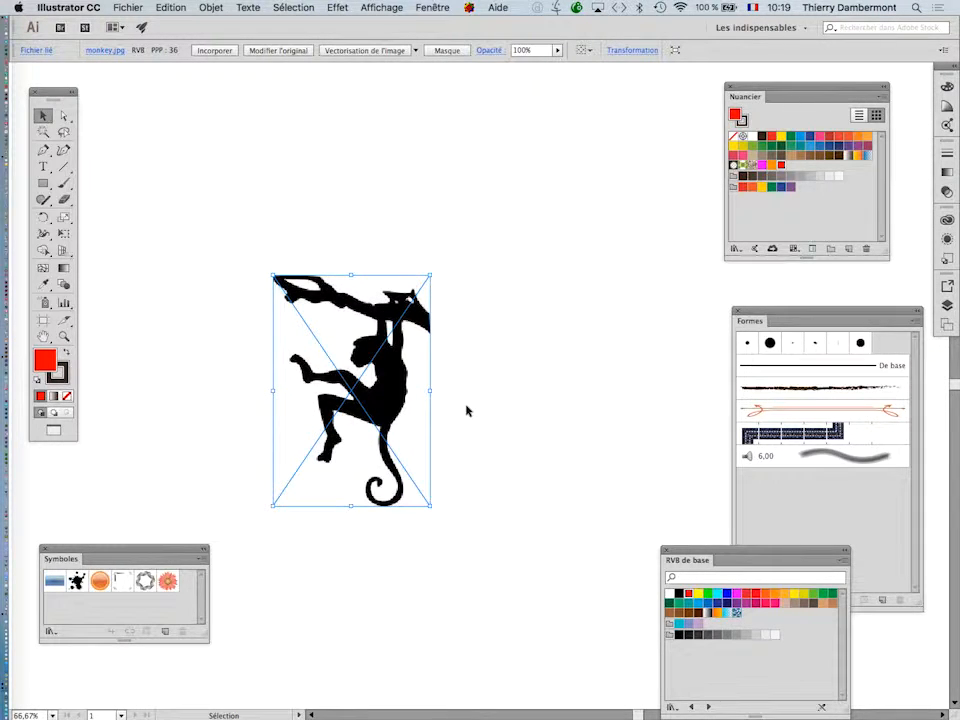
key(Delete)
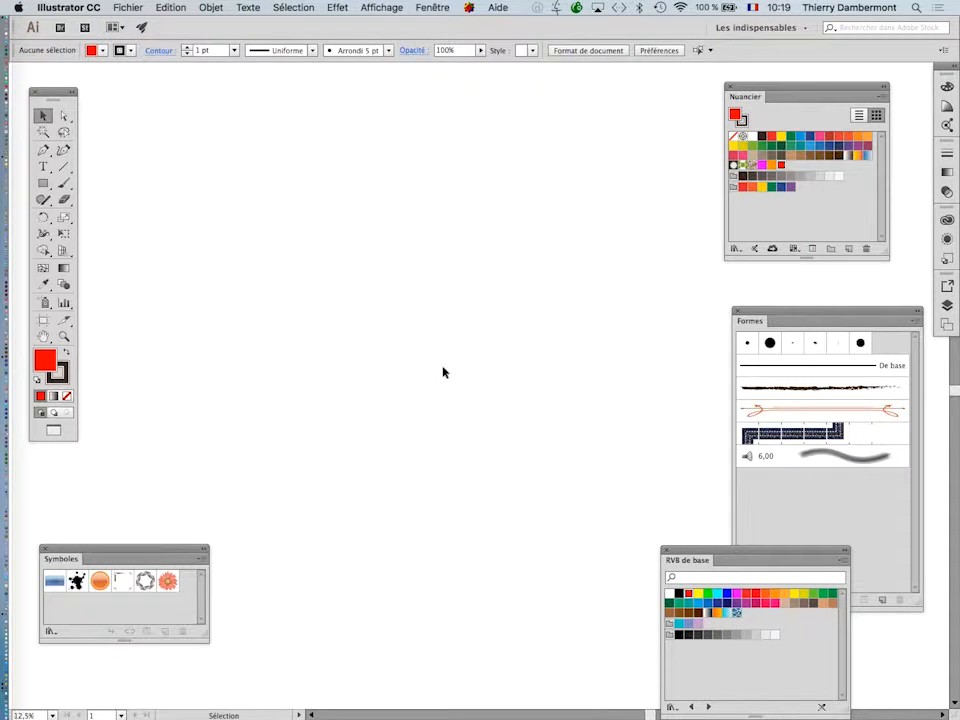
- Draw a closed, curved red triangular shape with the Pen tool on the canvas outside the hidden artboard, and select it
key(super+0)
drag(375, 328, 272, 264)
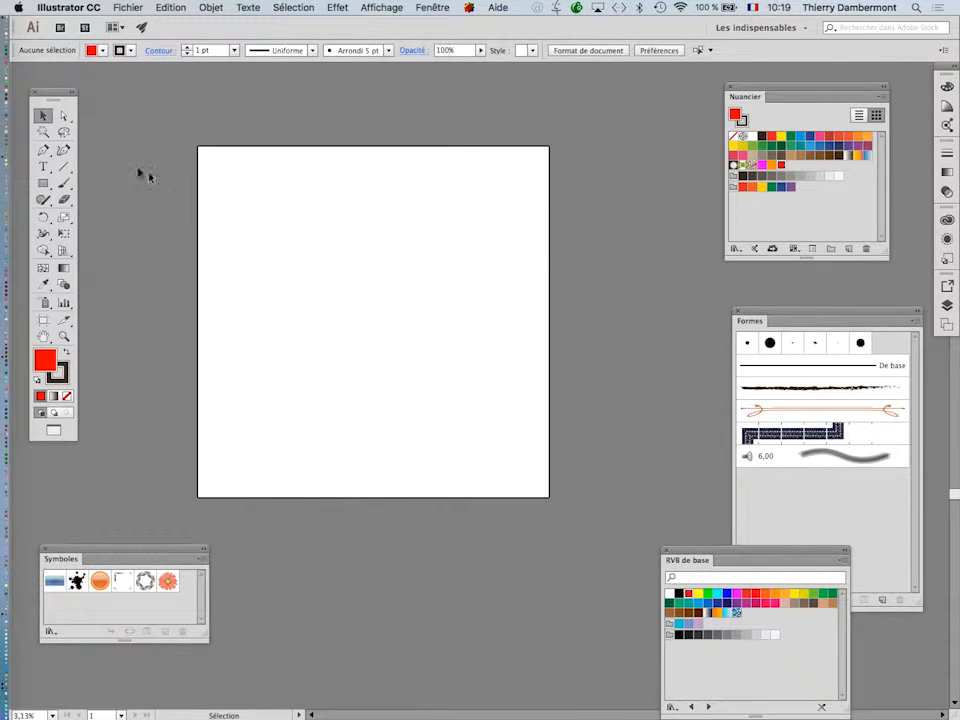
click(43, 149)
click(263, 301)
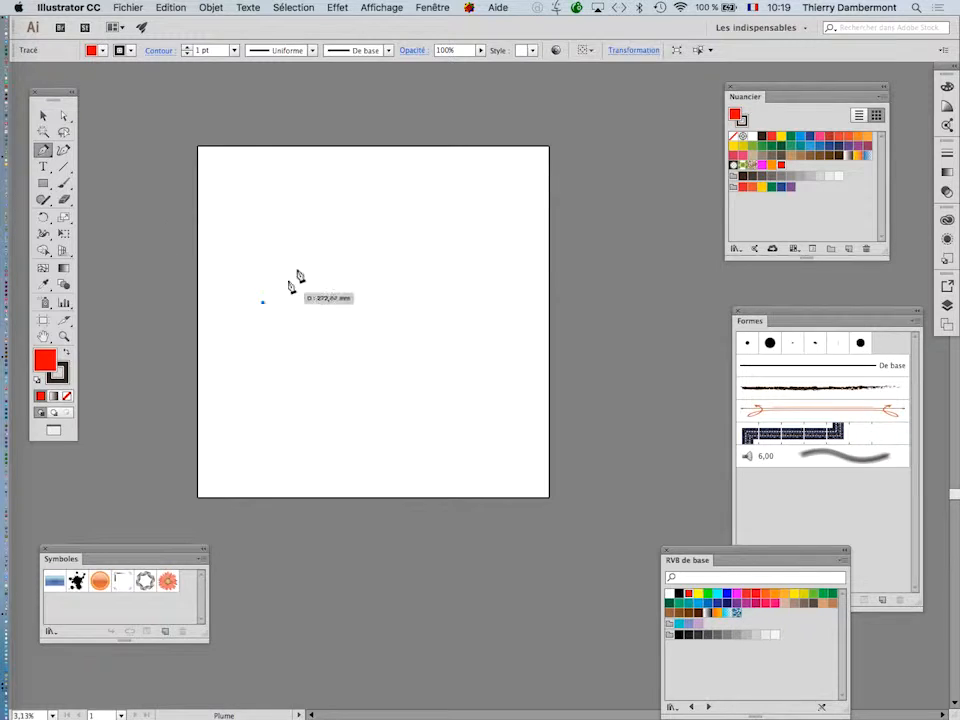
mouse_move(350, 228)
mouse_down()
mouse_move(343, 264)
mouse_move(358, 240)
mouse_up()
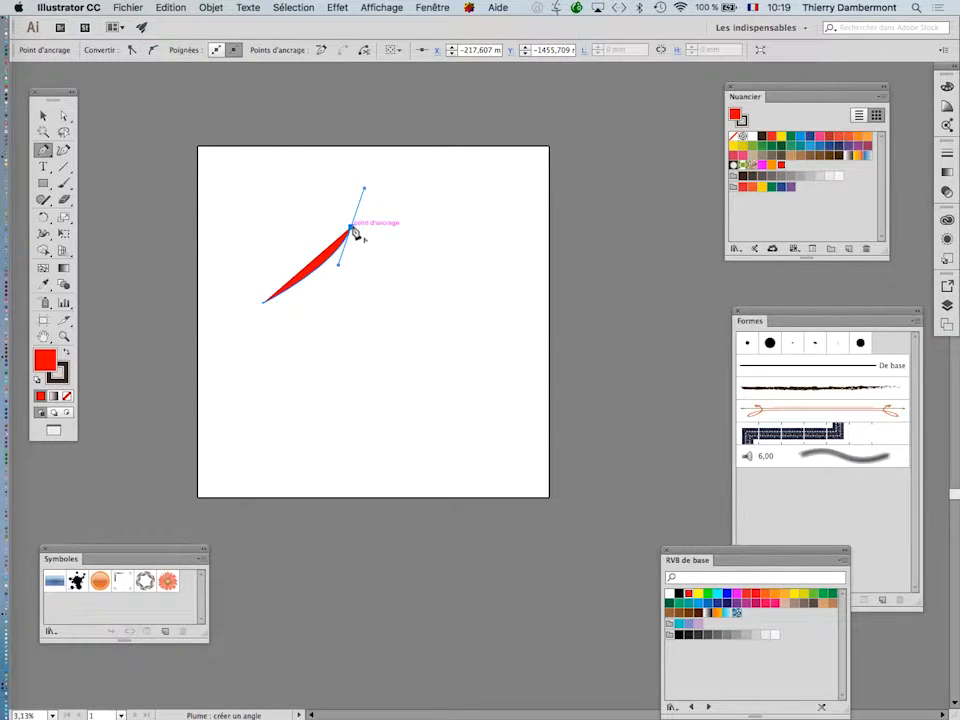
drag(390, 291, 441, 299)
drag(264, 304, 351, 439)
click(43, 115)
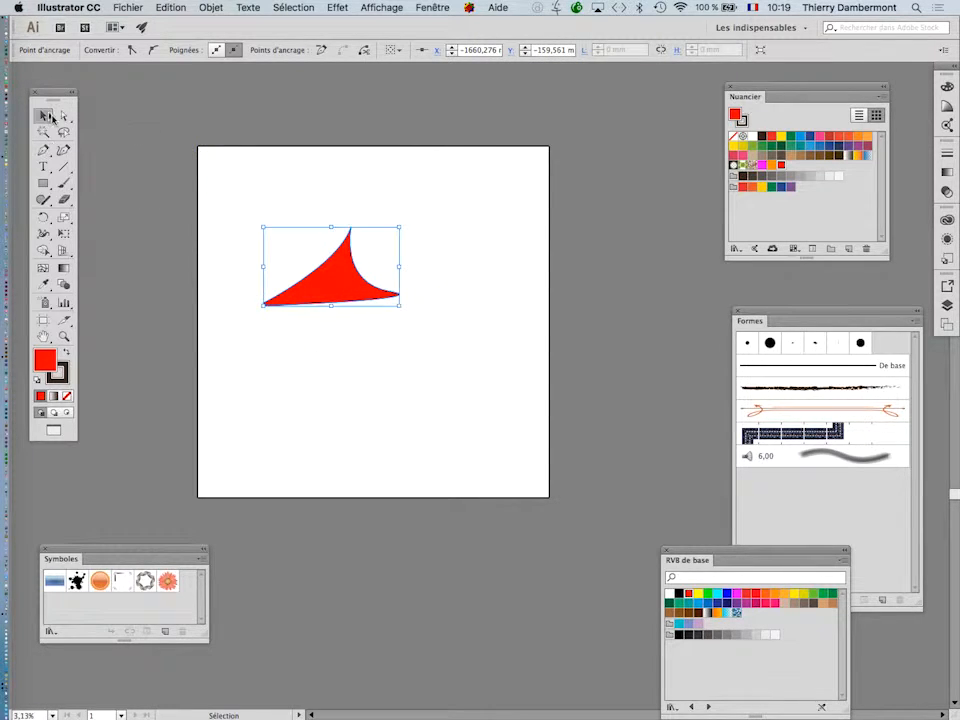
click(324, 328)
click(332, 293)
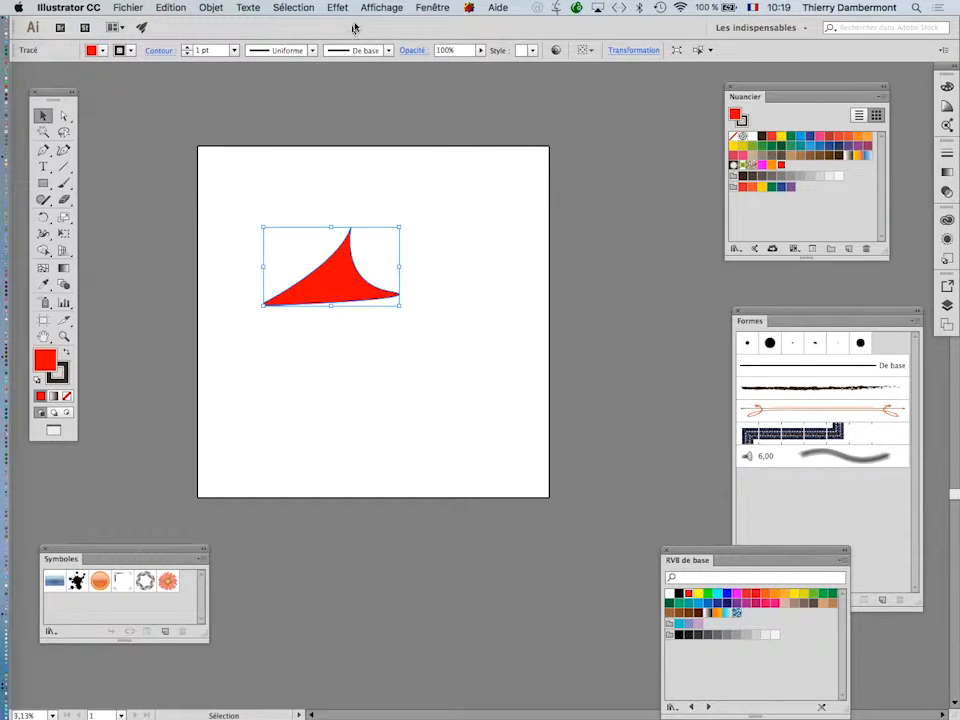
- Show the artboards again and delete the red triangular shape from the canvas
click(381, 7)
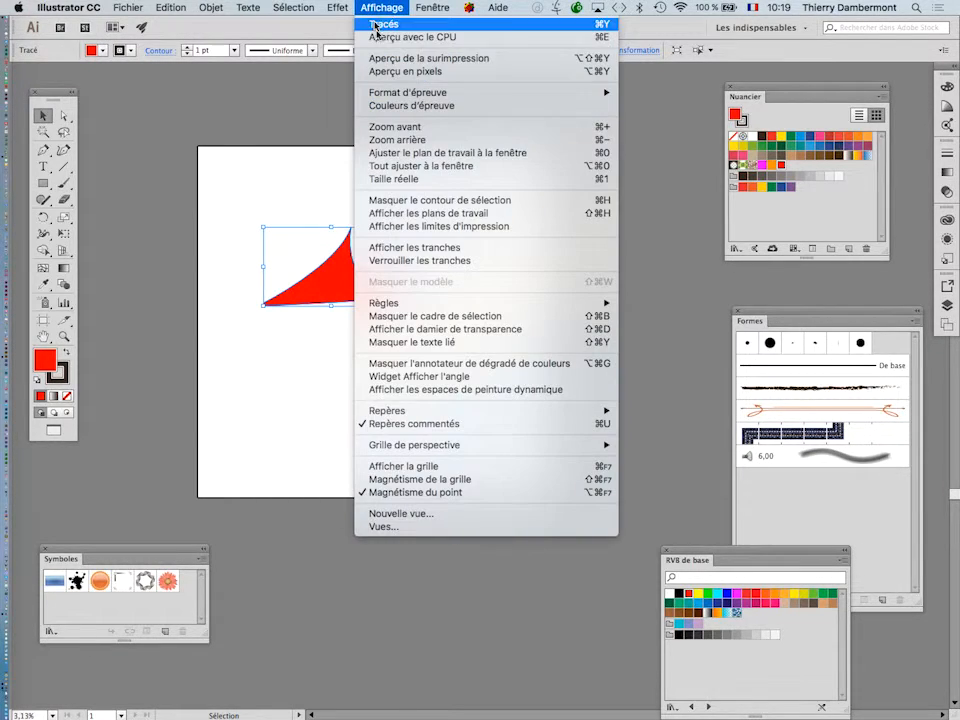
click(438, 213)
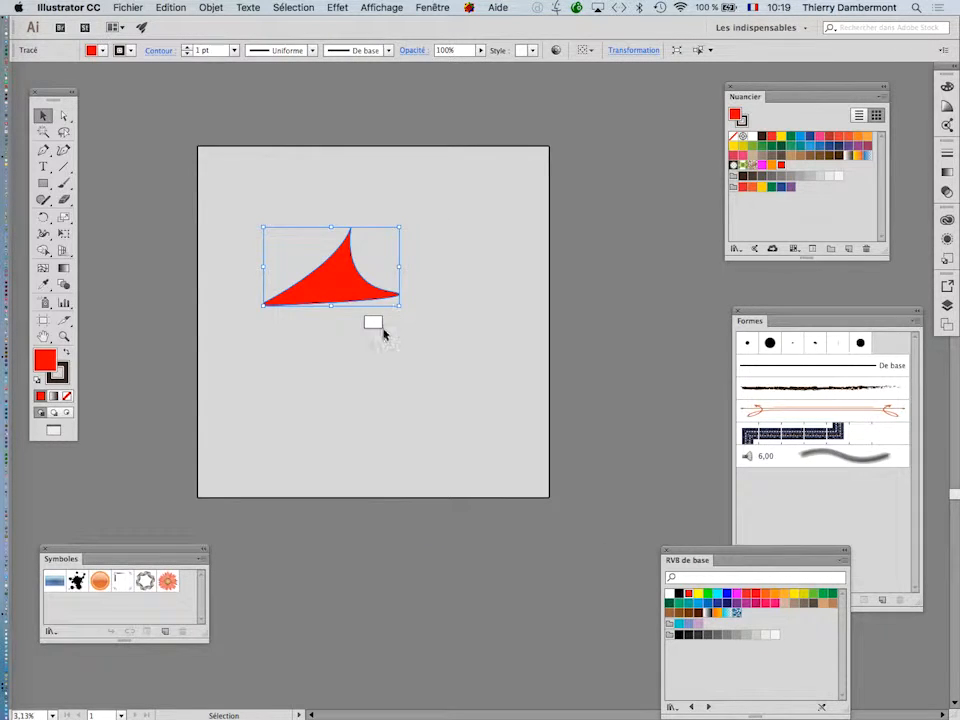
key(super+alt+equal)
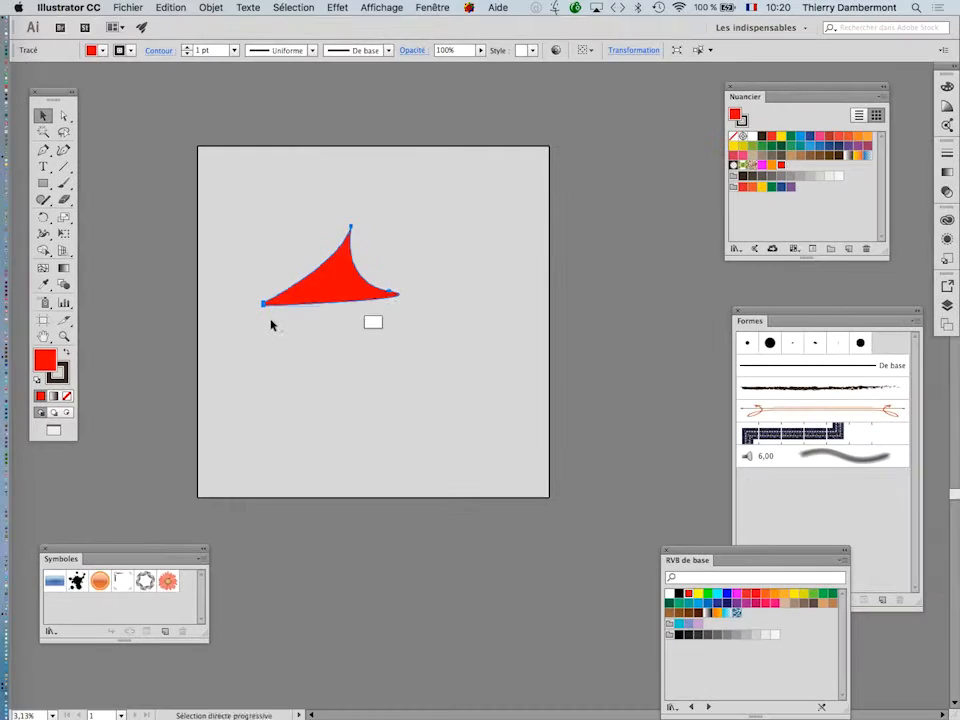
key(Delete)
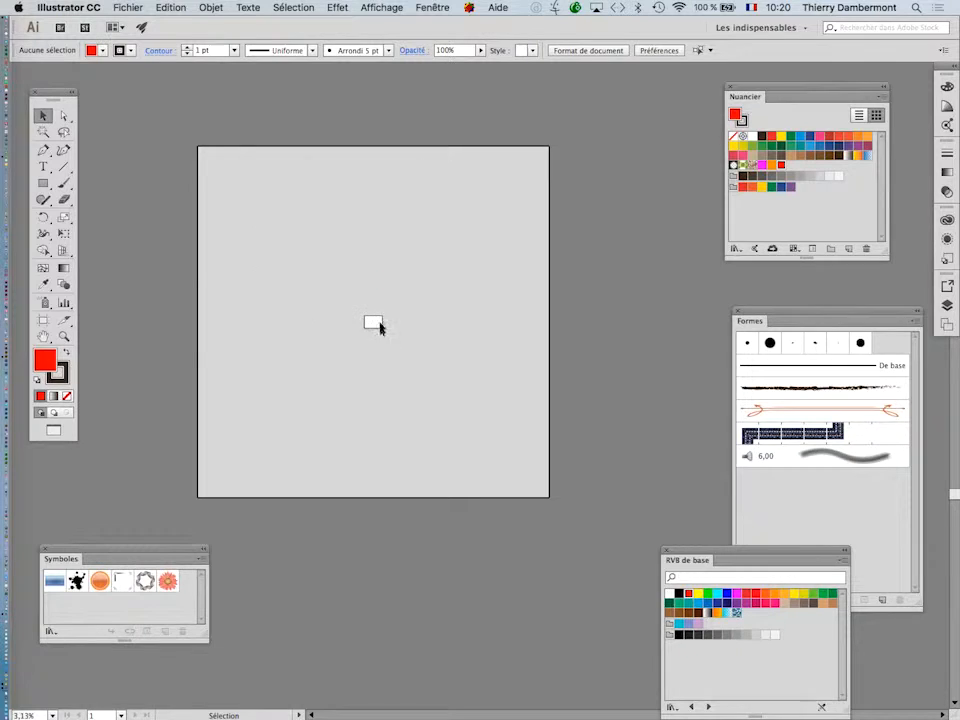
- View the artboard at 64000% zoom and return the document to the normal screen mode with its title bar
scroll(380, 328, up, 2)
scroll(482, 411, up, 3)
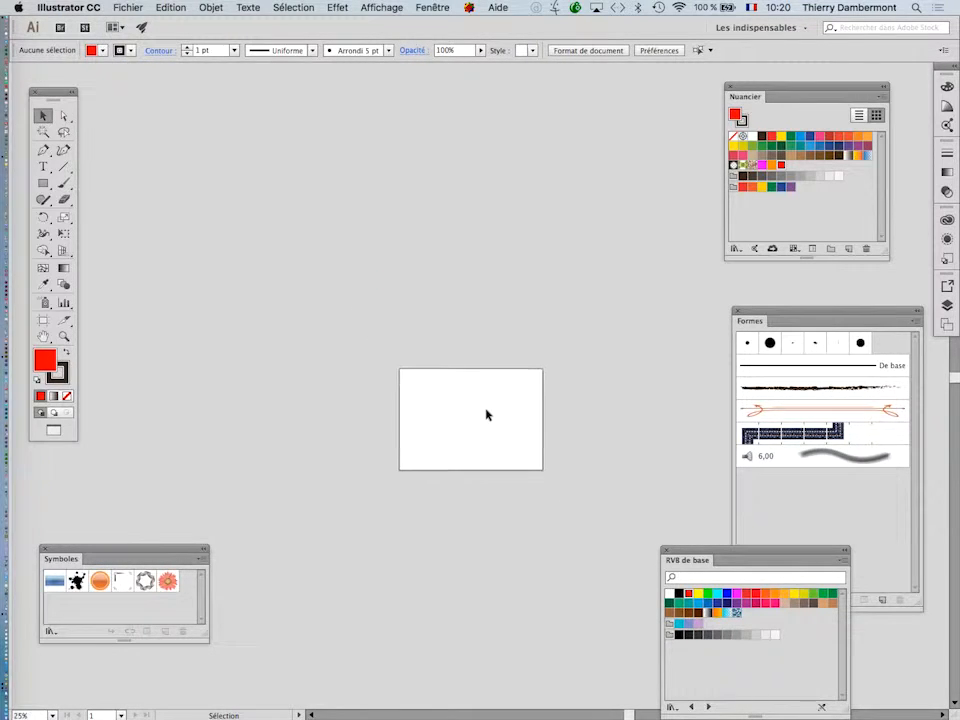
scroll(486, 414, up, 5)
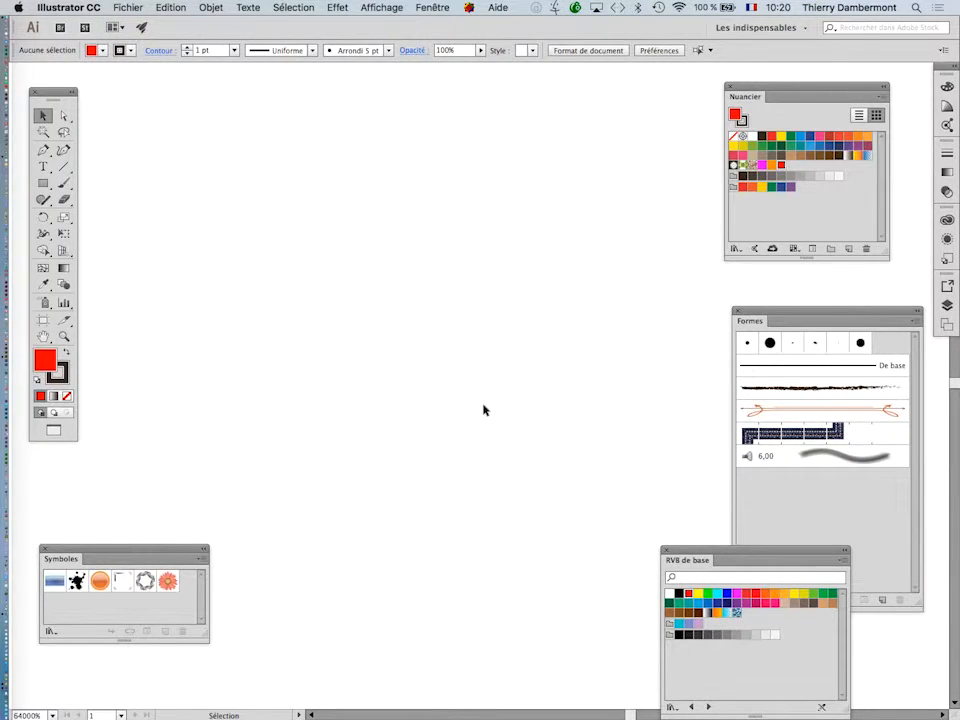
key(f)
key(f)
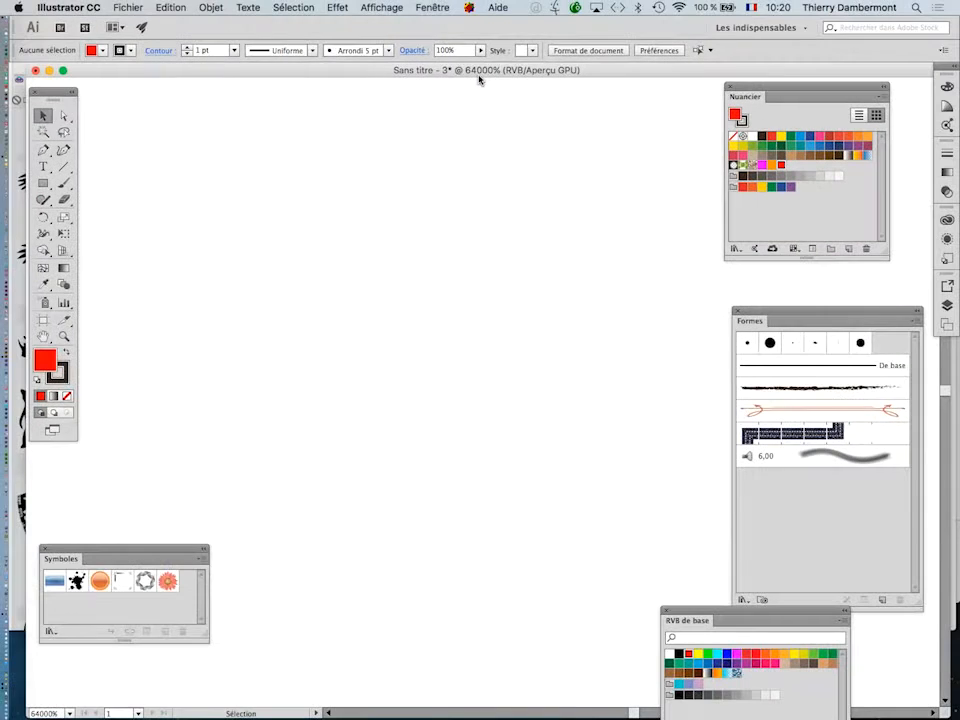
- Start a red-filled path on the artboard with the Pen tool, drawing one curved segment ending in a corner point, and remove its stroke
click(43, 149)
click(298, 324)
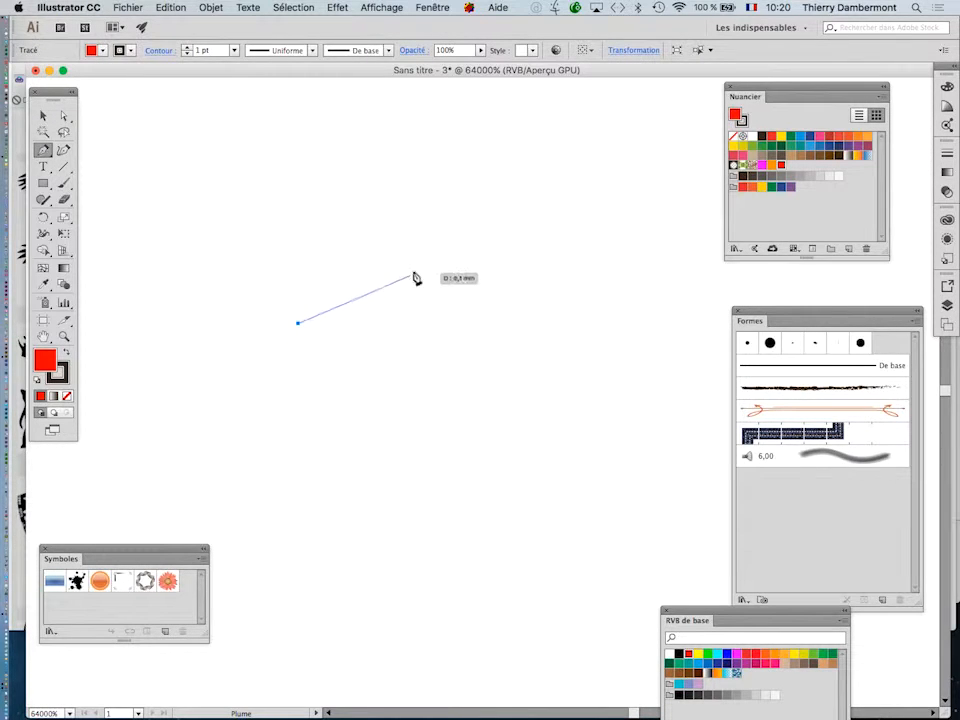
drag(449, 241, 499, 195)
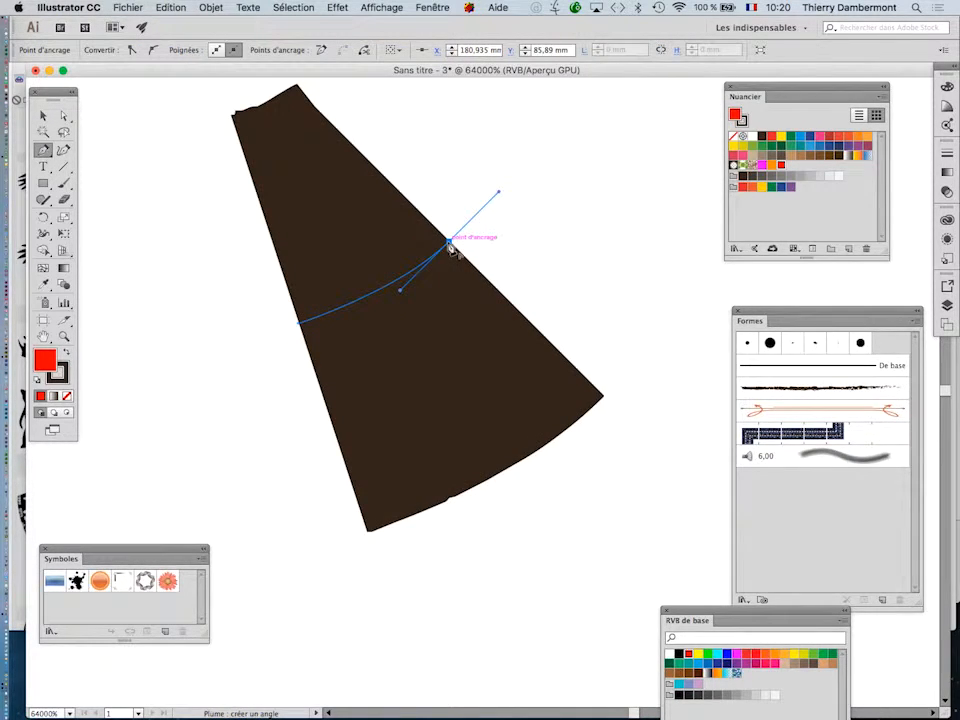
click(449, 247)
click(57, 373)
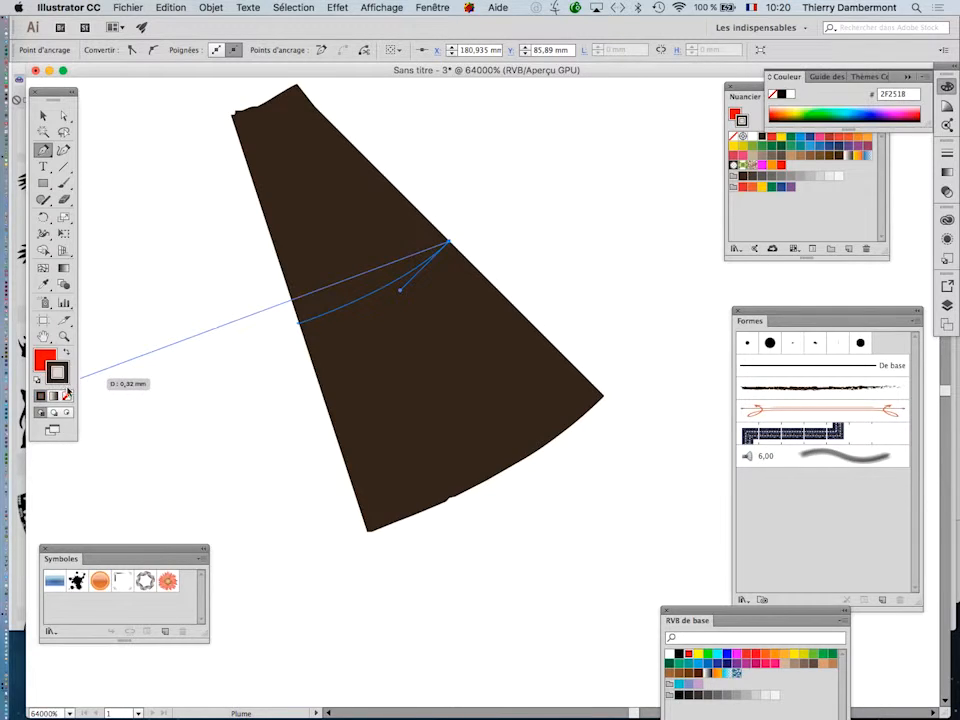
click(67, 396)
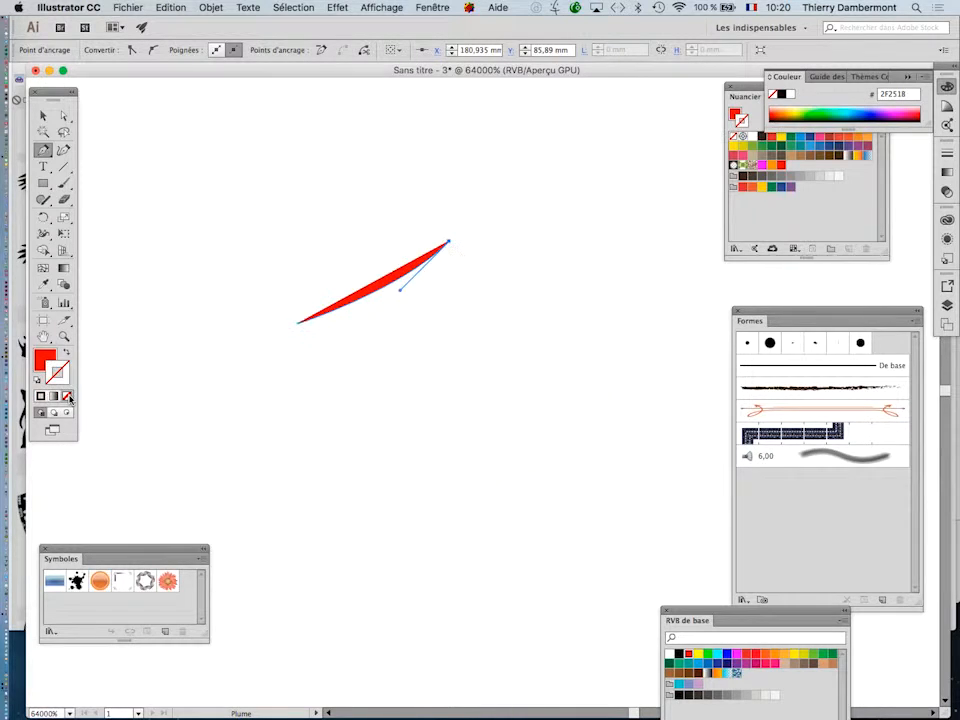
- Complete the path as a closed four-cornered shape with a second curved edge and two straight edges, and deselect it
drag(544, 366, 672, 396)
click(544, 367)
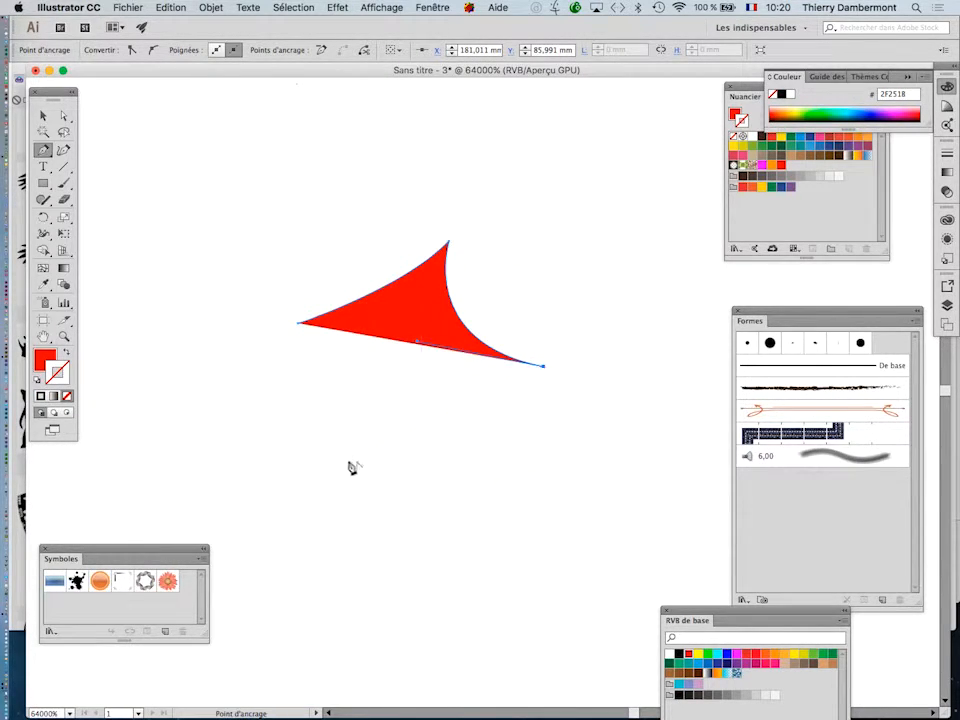
click(337, 447)
click(300, 325)
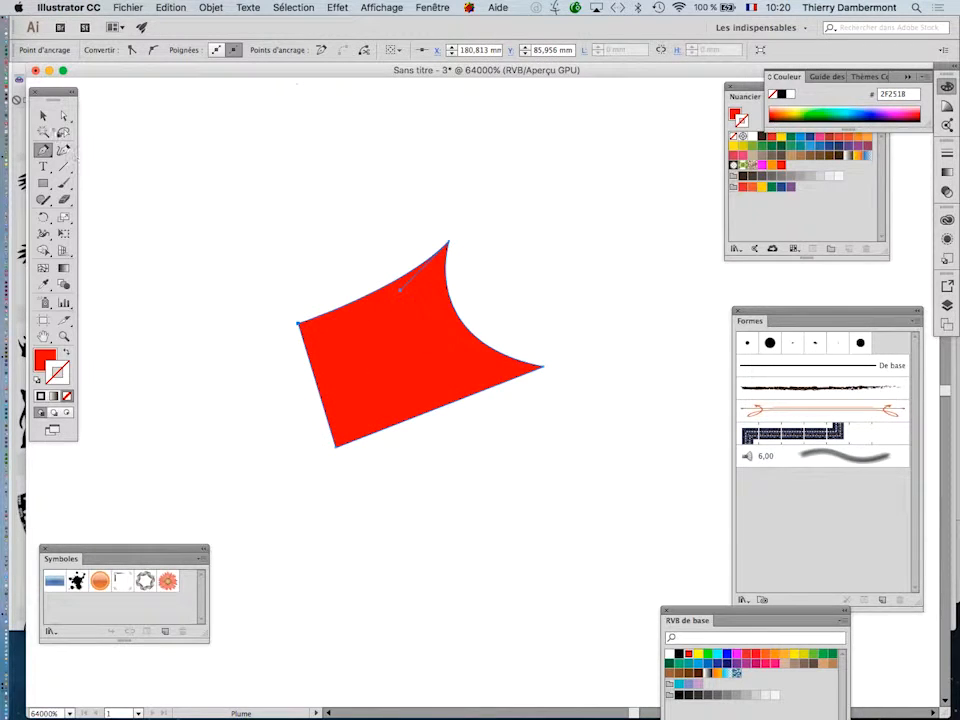
click(45, 115)
click(238, 178)
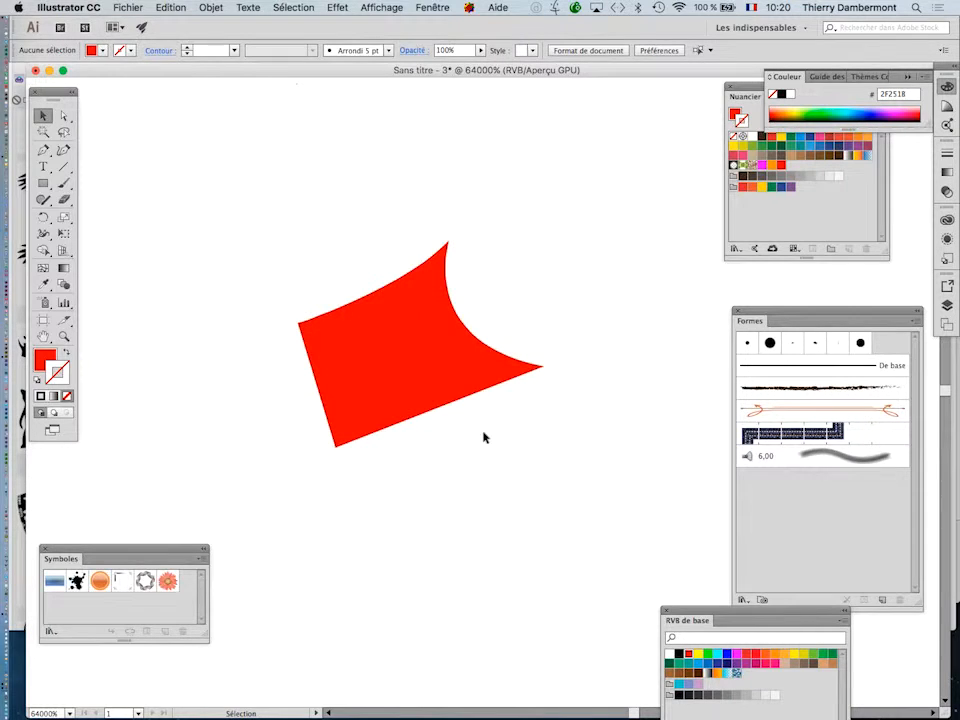
- Check the tiny red shape against the whole artboard at 100% and 66.67% zoom, and delete it from the artboard
scroll(484, 437, down, 5)
scroll(495, 442, down, 10)
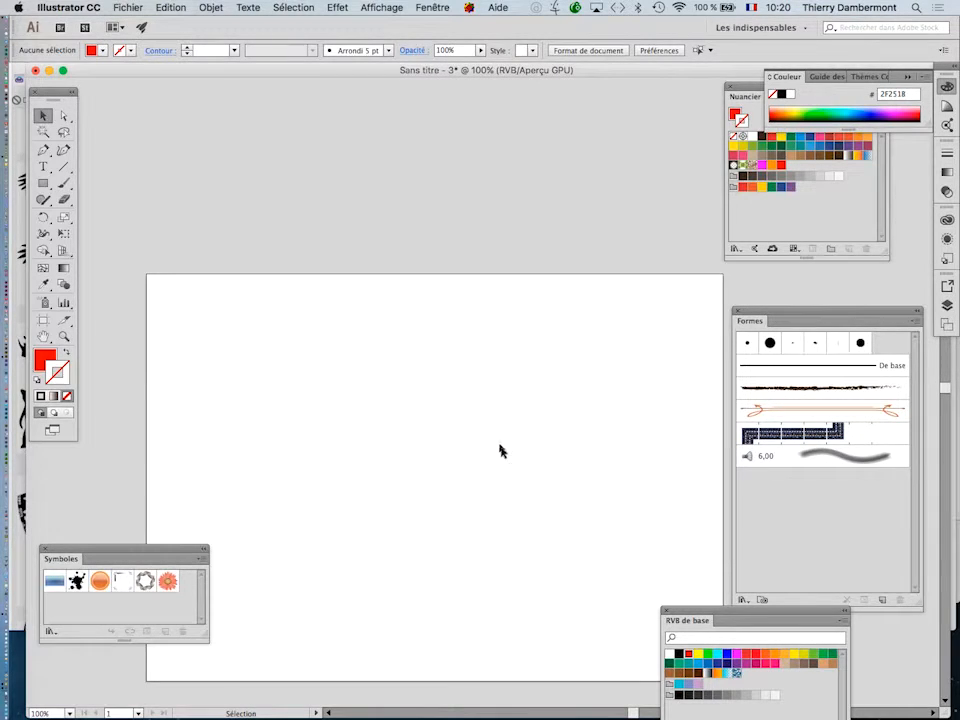
scroll(495, 440, up, 6)
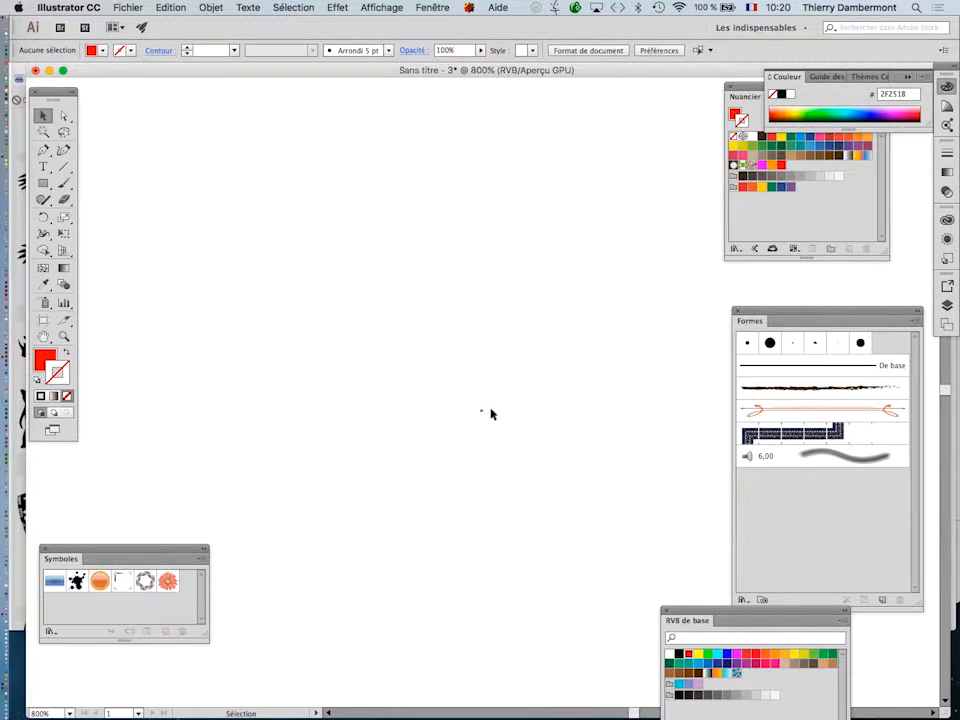
scroll(482, 424, up, 2)
scroll(483, 426, down, 8)
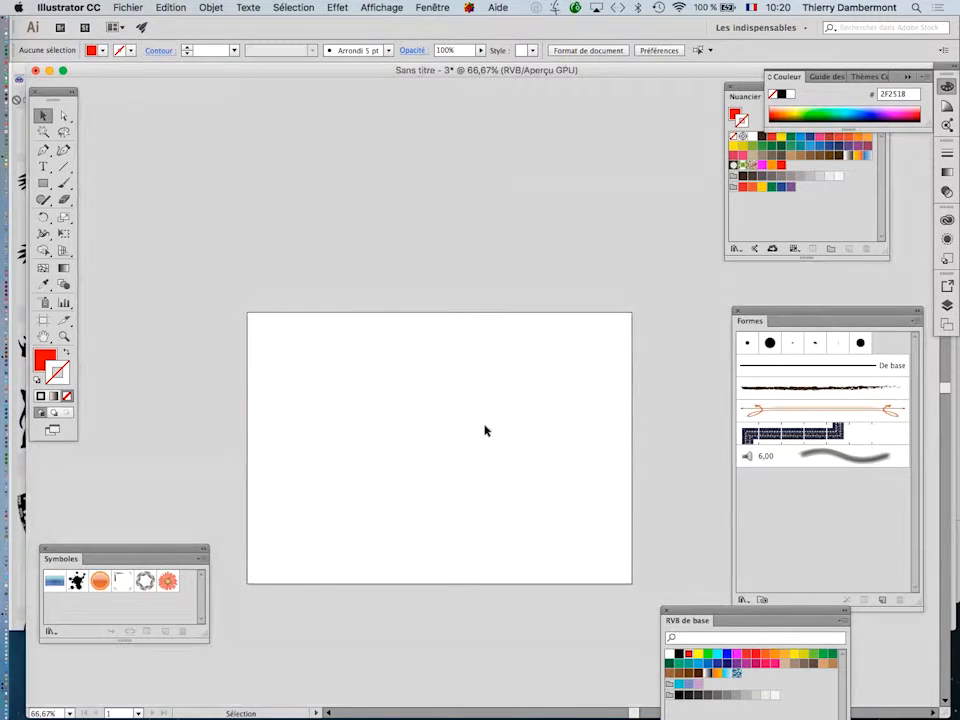
drag(354, 420, 321, 287)
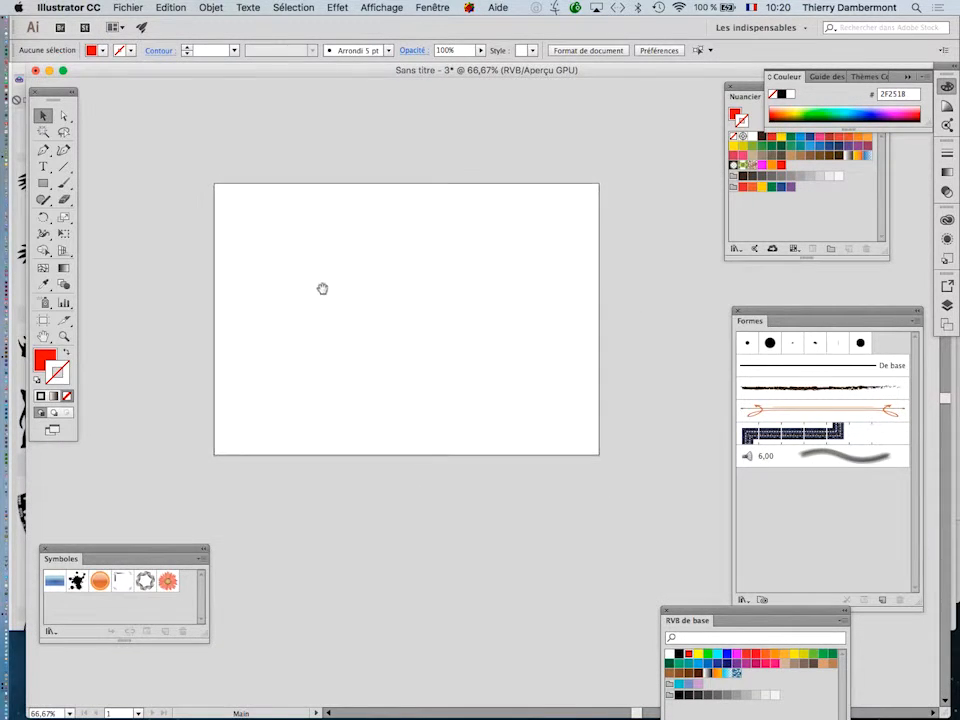
scroll(459, 317, up, 4)
drag(320, 138, 389, 185)
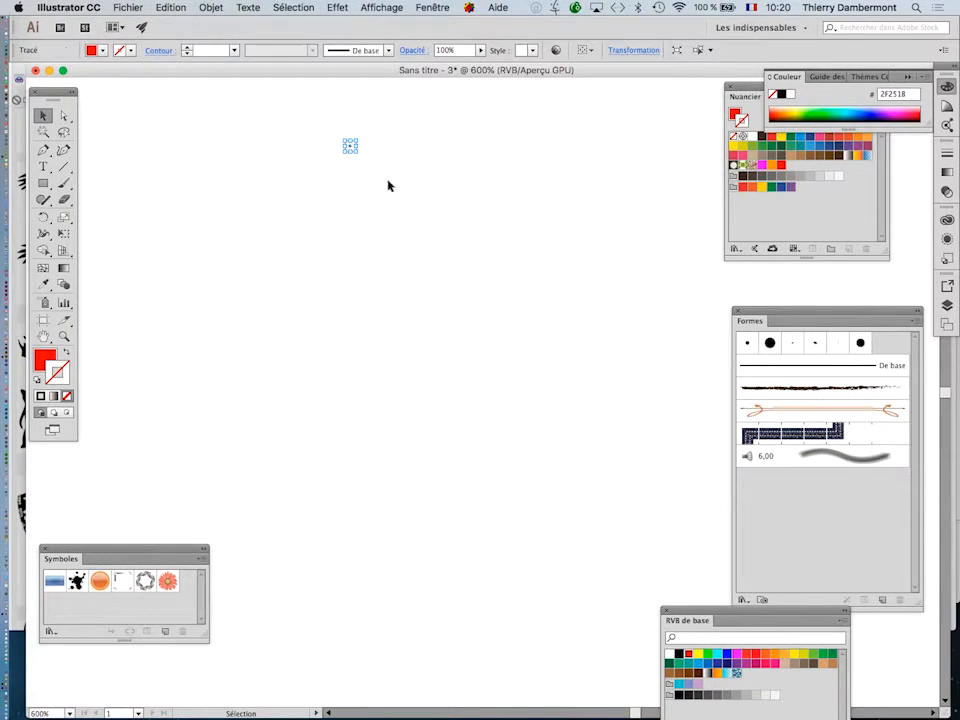
key(Delete)
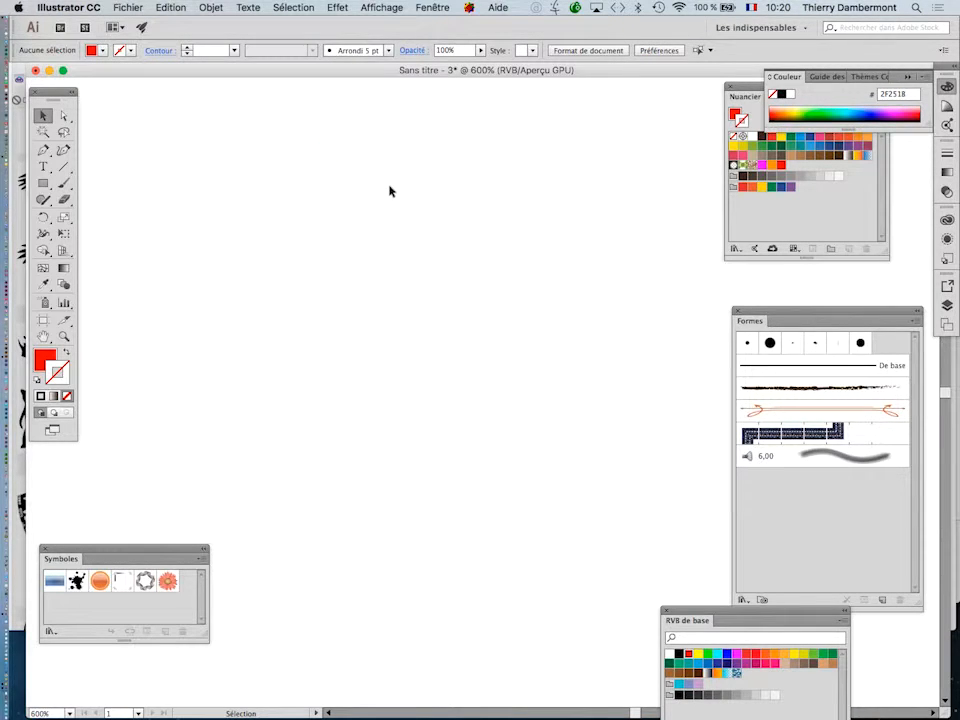
- Place monkey.jpg as a linked image on the artboard, sized to nearly the artboard's full height, and deselect it
scroll(390, 192, down, 5)
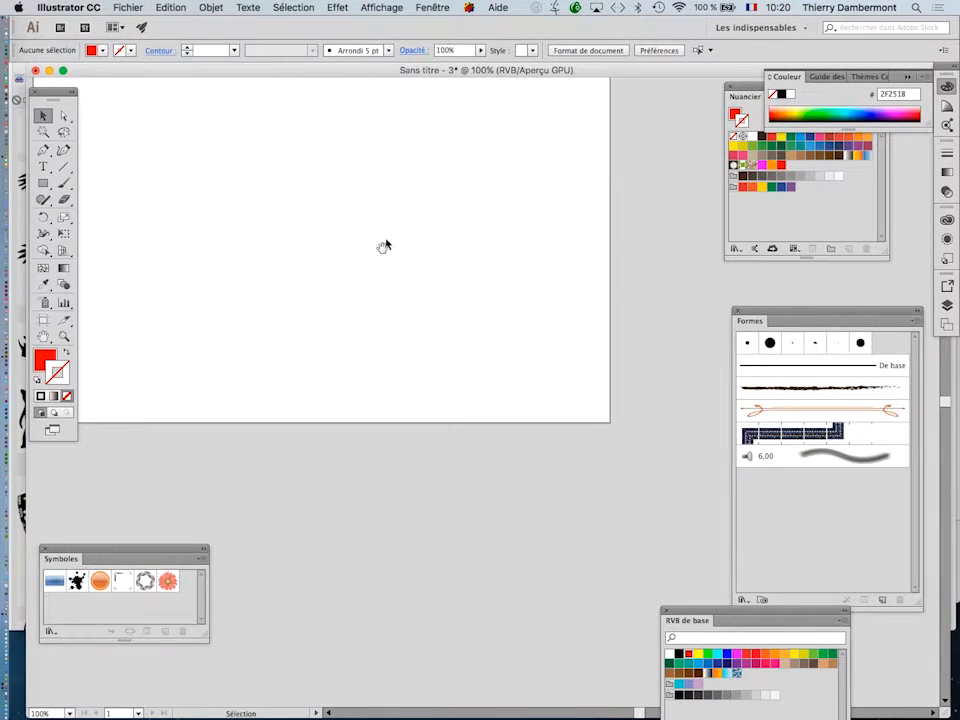
drag(381, 246, 435, 336)
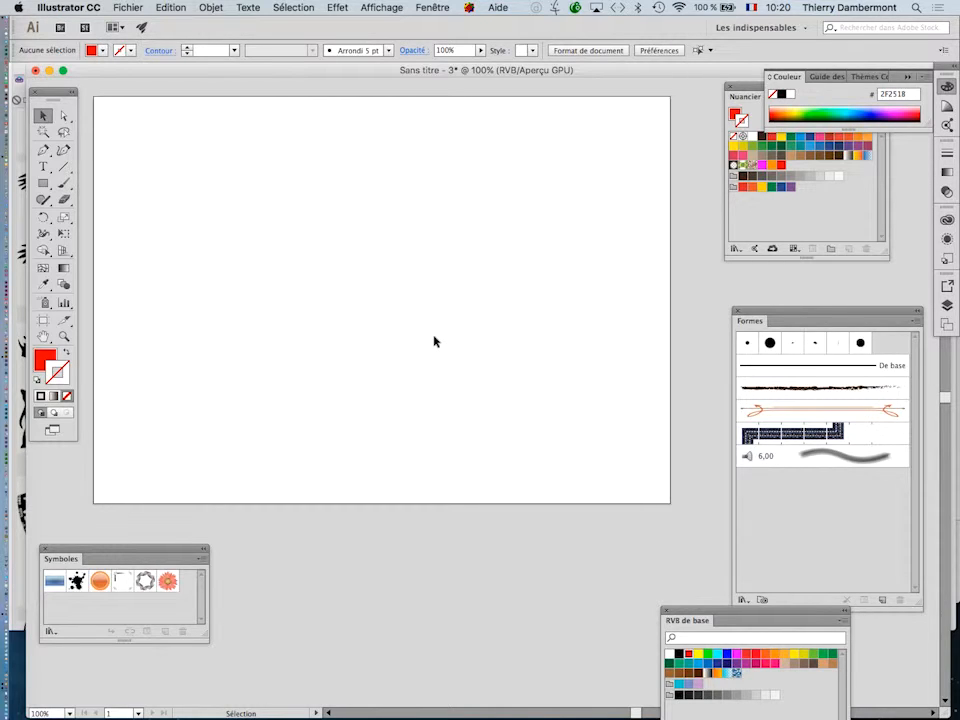
drag(424, 317, 441, 343)
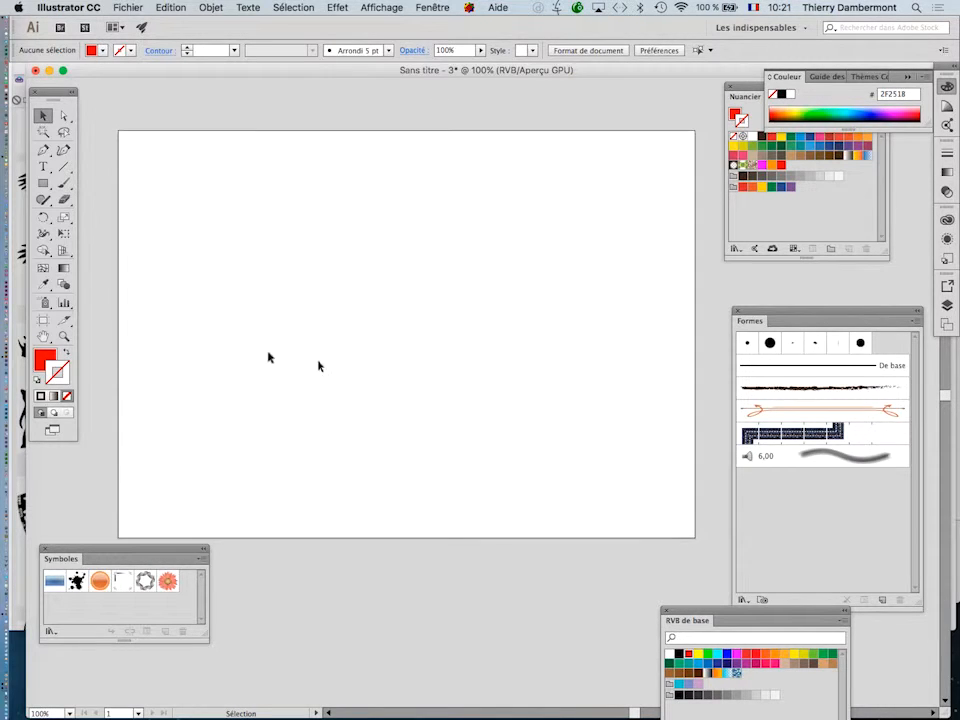
click(145, 7)
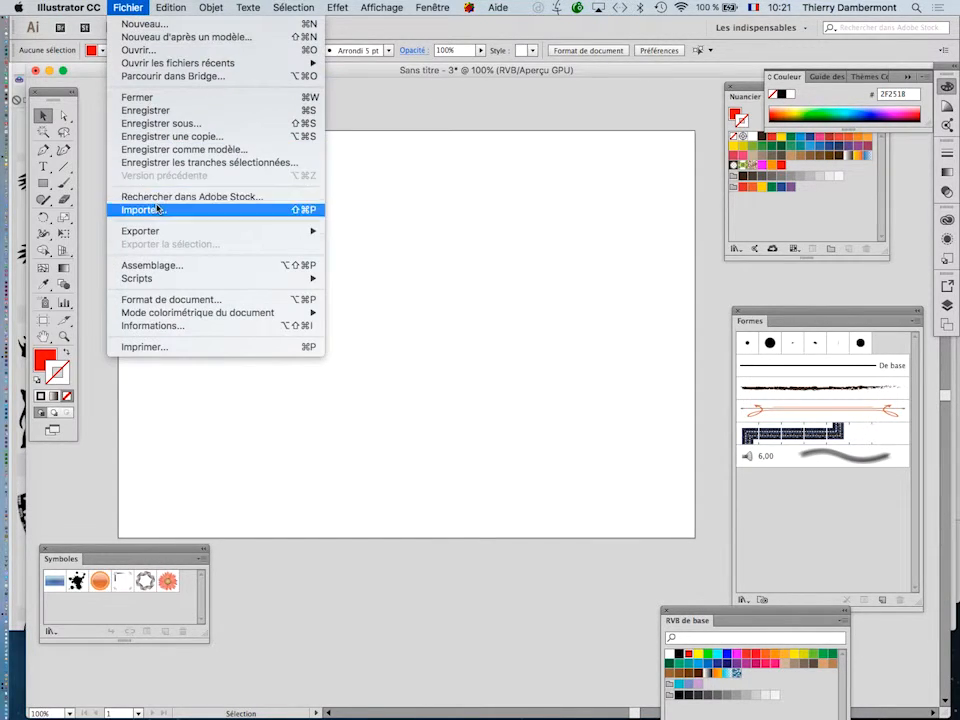
click(543, 165)
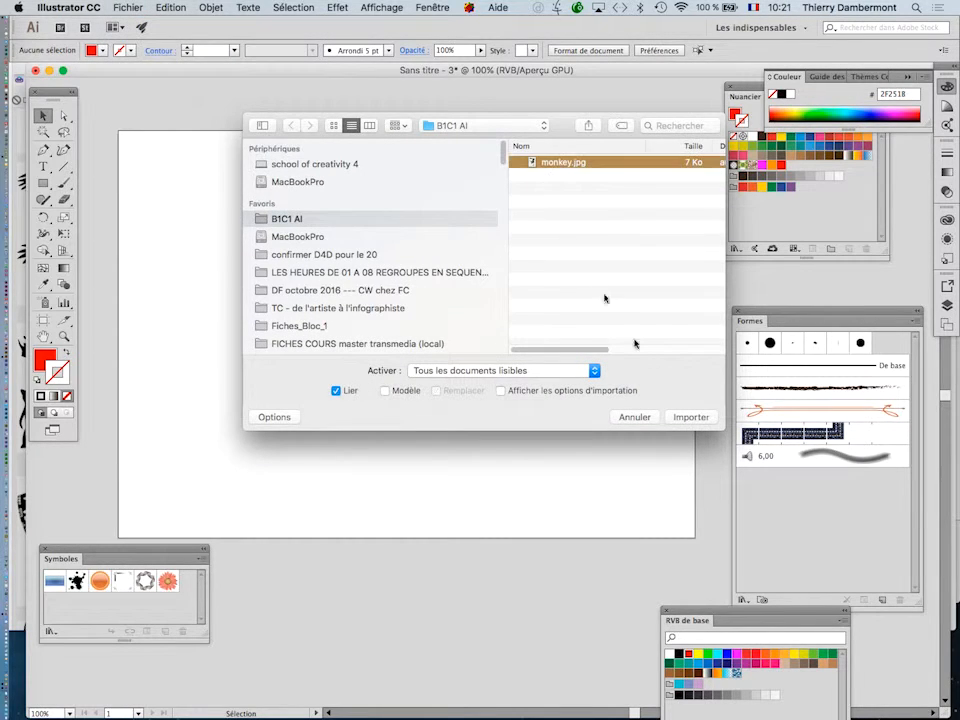
click(688, 424)
drag(221, 151, 464, 514)
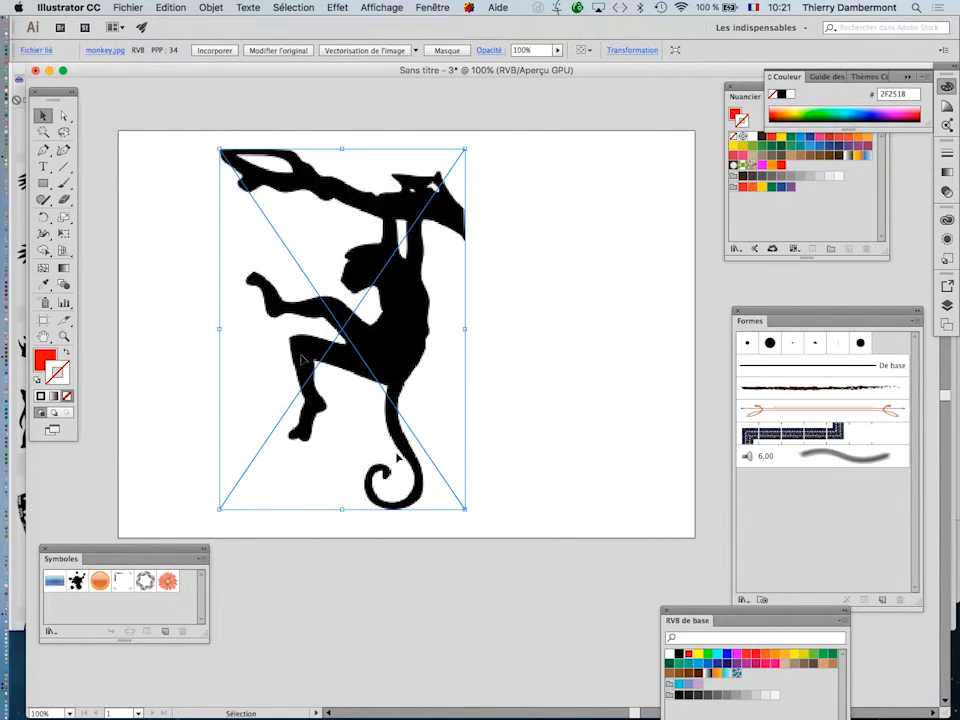
click(166, 113)
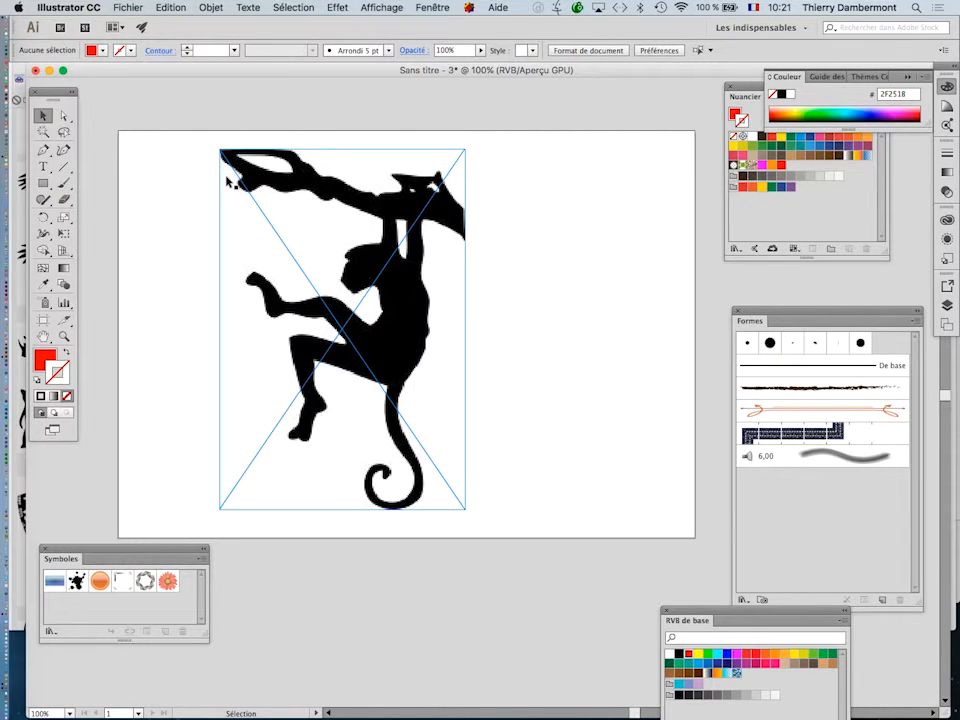